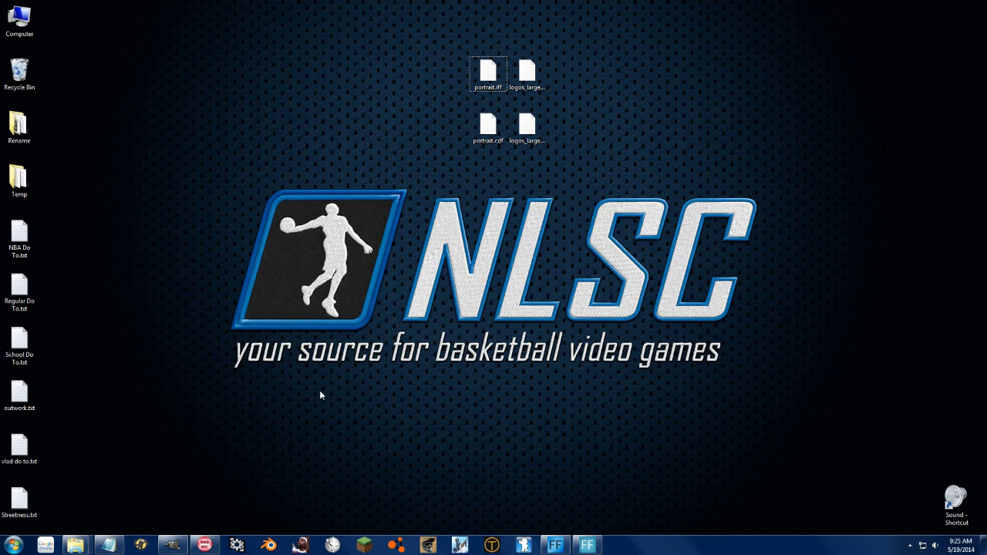
Step: Switch to RED Modding Center, close both f000 files without saving, and open portrait.iff from the desktop
click(206, 546)
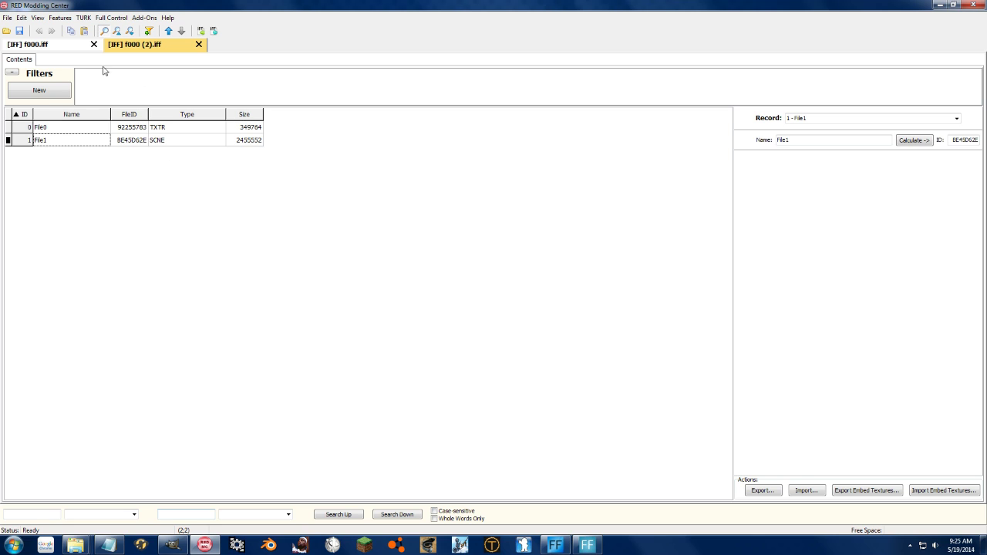
click(197, 44)
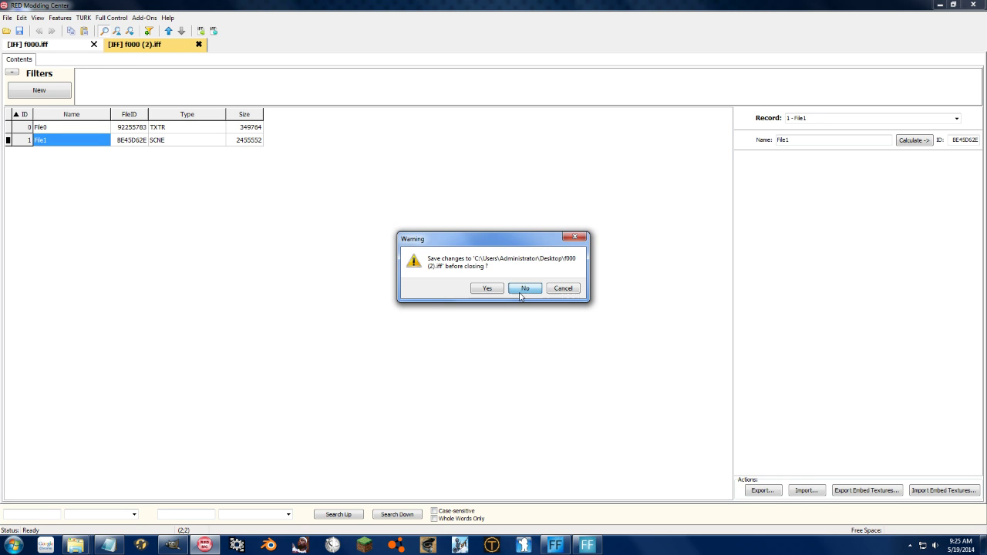
click(522, 286)
click(96, 44)
click(522, 292)
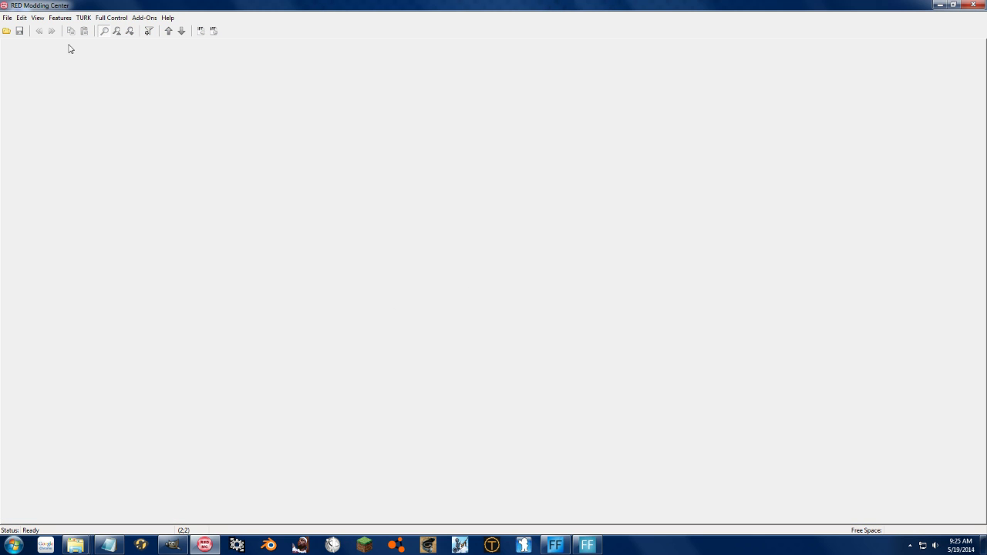
click(7, 31)
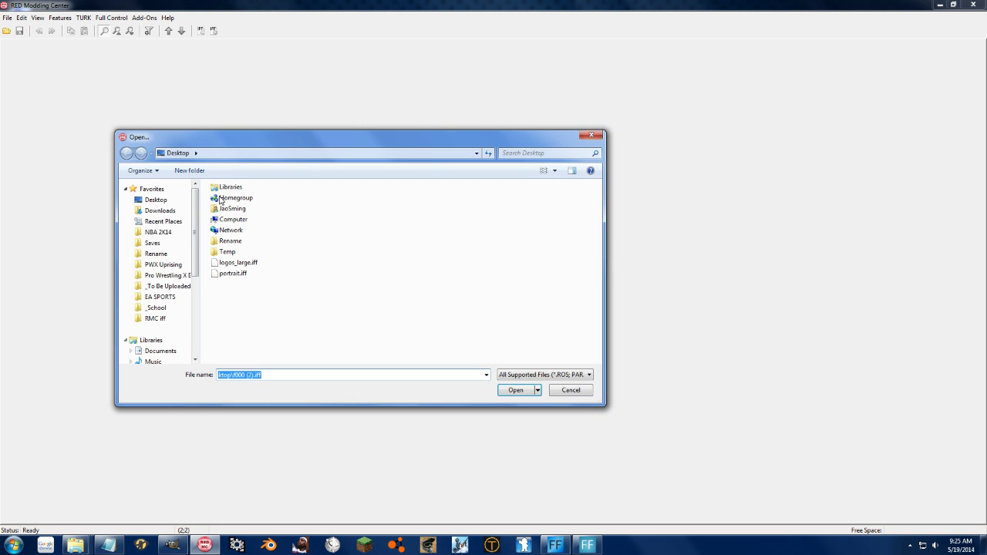
double_click(233, 273)
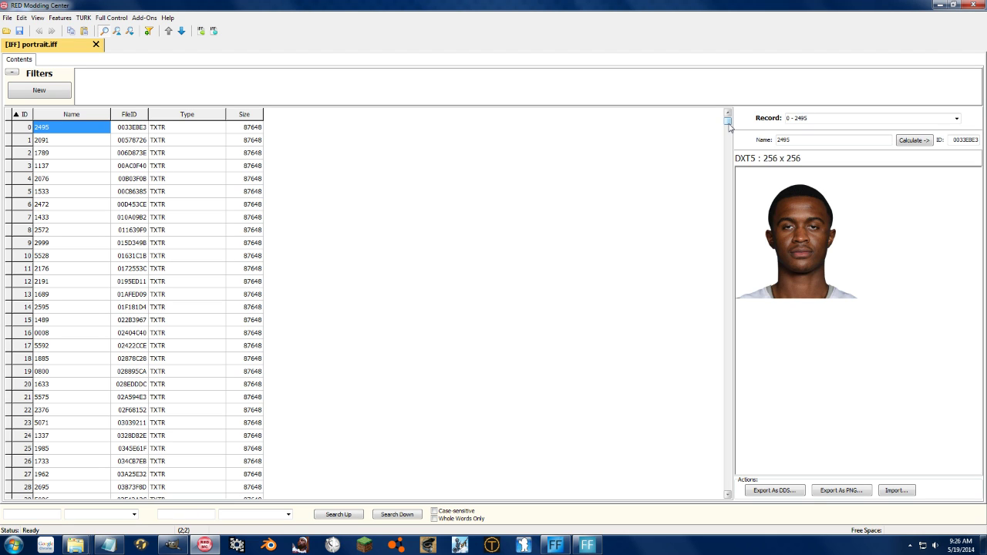
Step: Clone the portrait entry named 2735 near the end of the list
drag(728, 122, 767, 484)
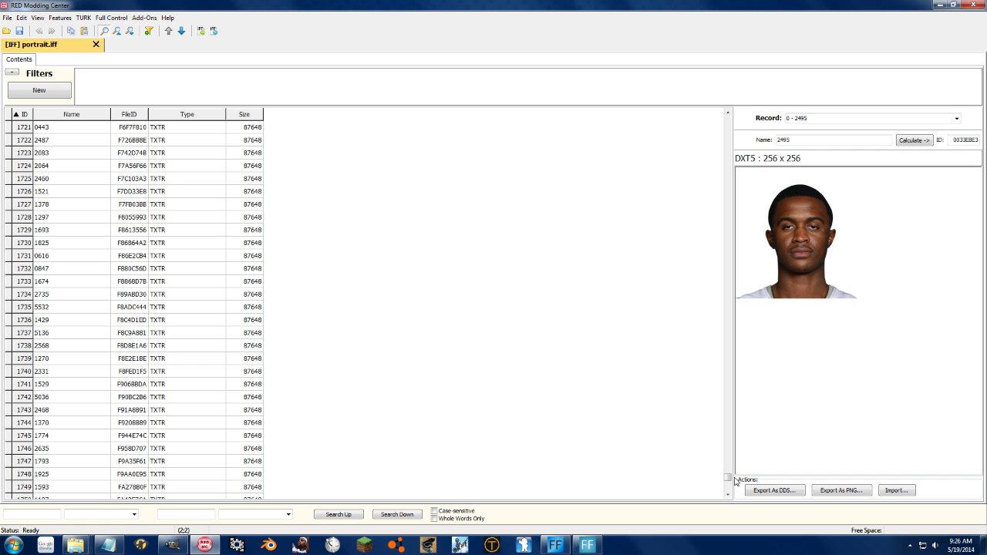
drag(732, 481, 718, 525)
click(79, 292)
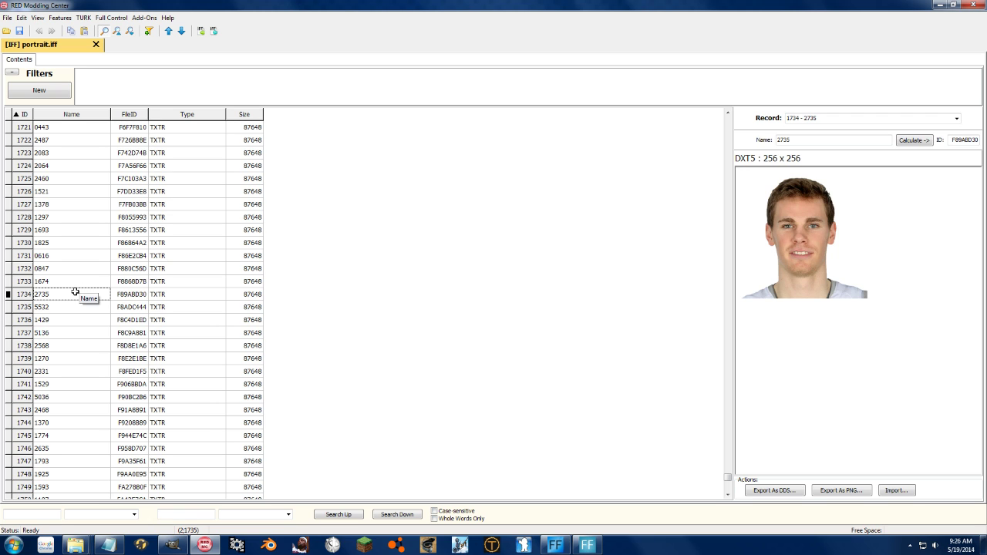
right_click(75, 293)
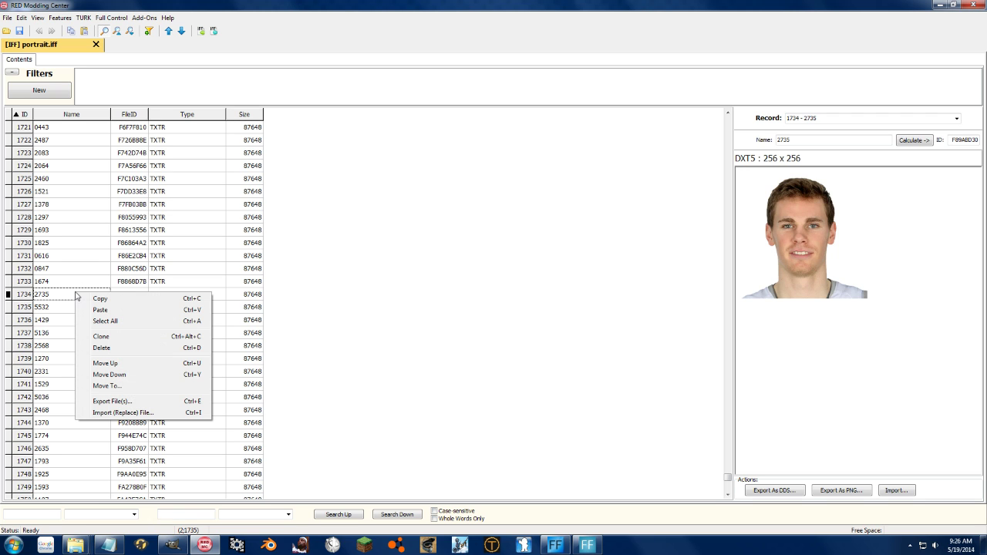
click(106, 338)
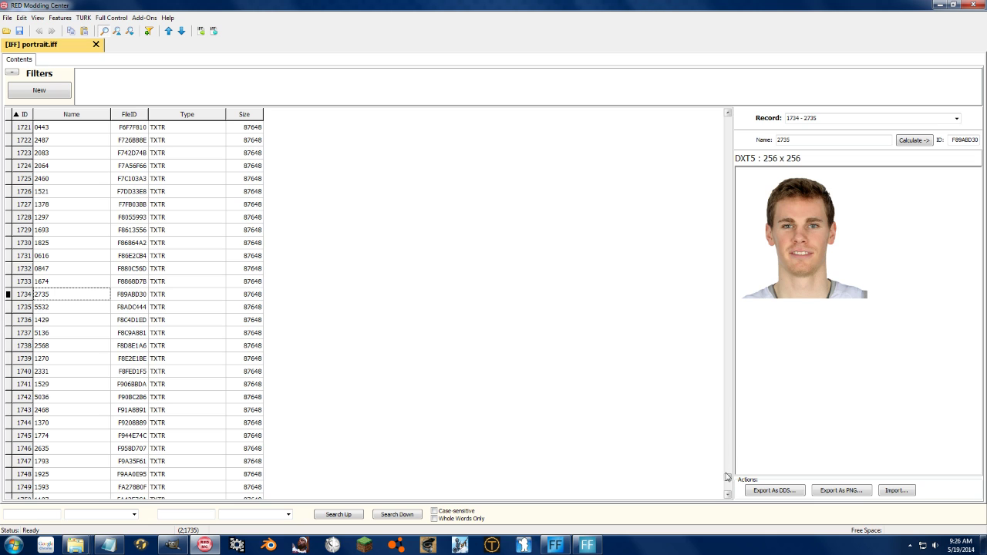
Step: Compare the file ID of the cloned entry at the end of the list with those of the entries above
drag(727, 477, 727, 493)
click(77, 487)
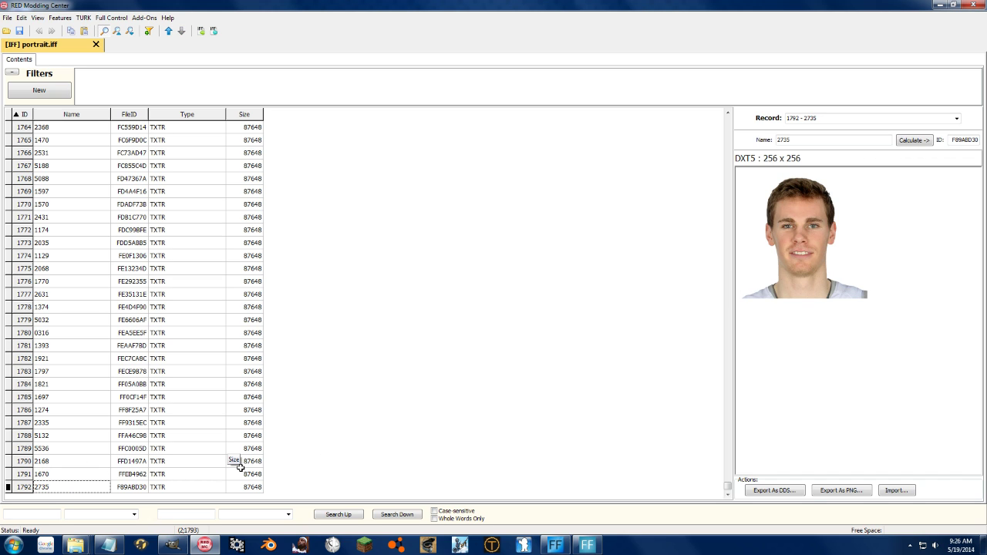
key(Up)
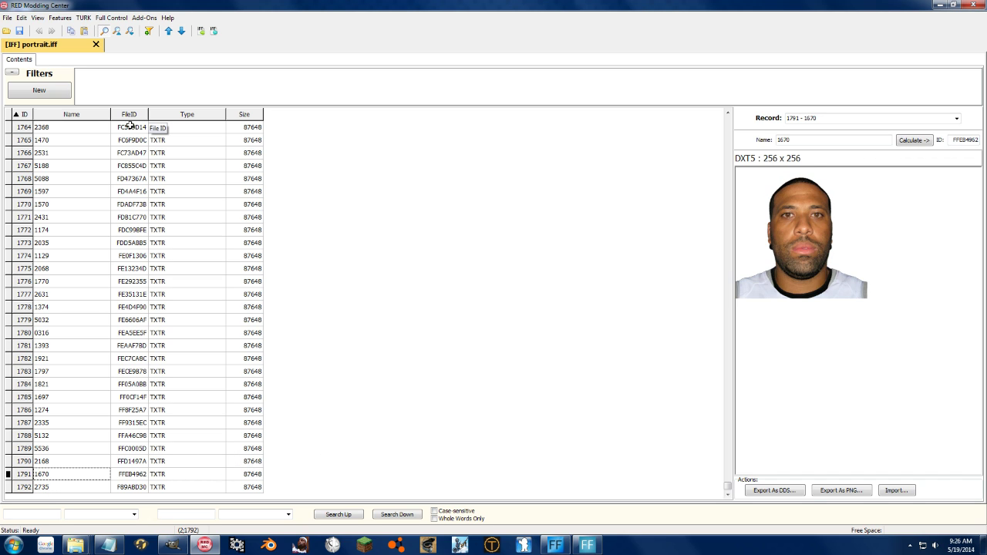
click(128, 155)
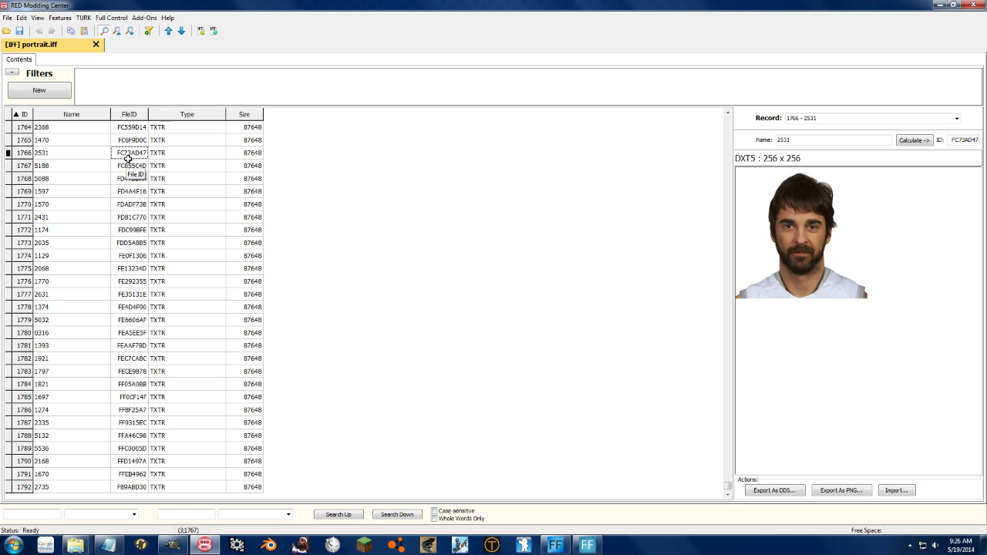
click(119, 486)
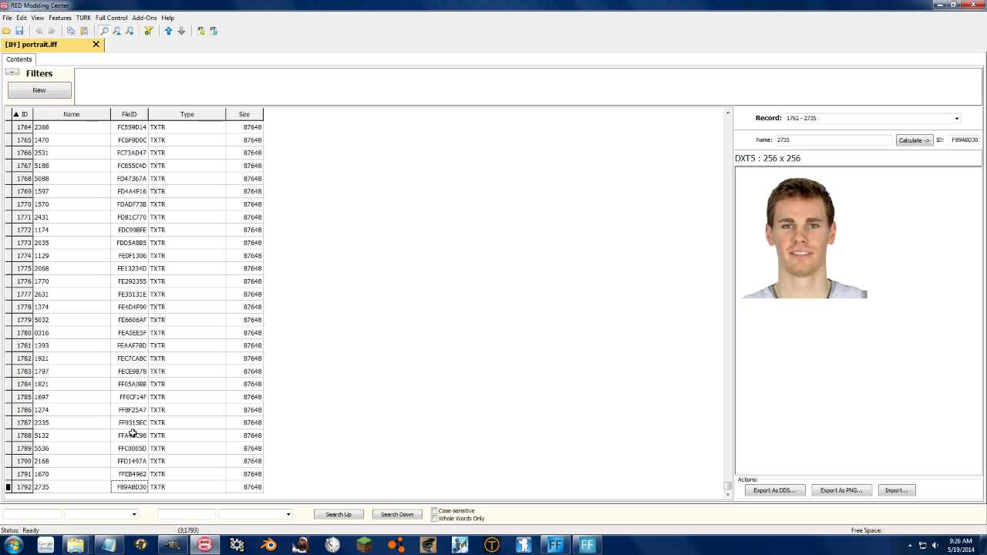
Step: Try to rename the cloned entry as 10000 directly in the list
click(79, 488)
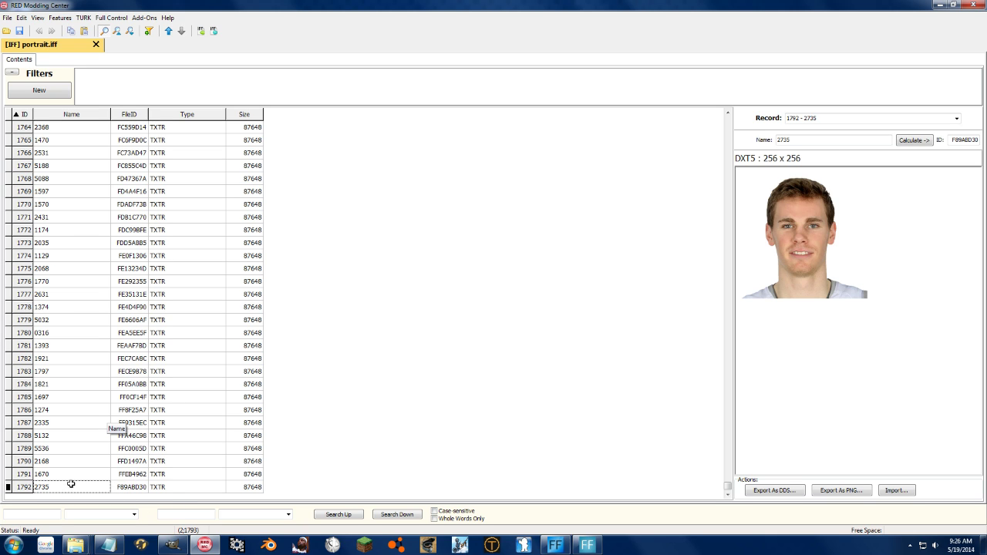
click(47, 485)
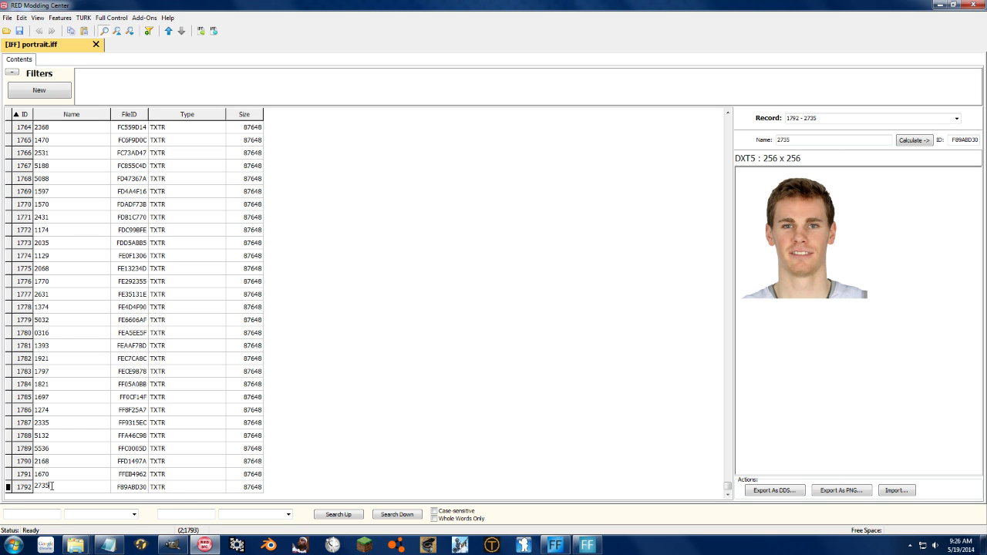
text(10000)
key(Return)
click(822, 145)
click(81, 474)
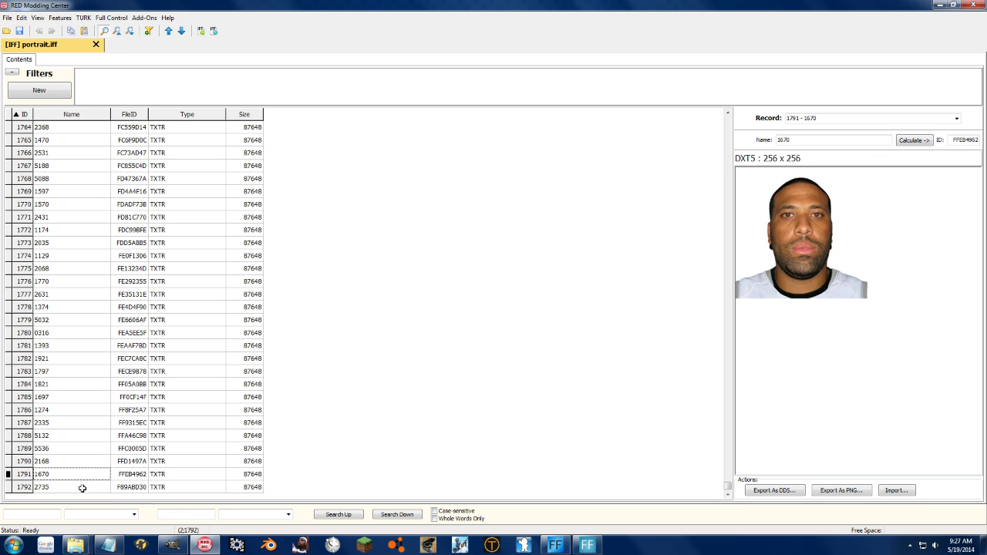
Step: Name the cloned last entry 10000 in its record details and calculate the matching file ID
click(82, 486)
double_click(787, 141)
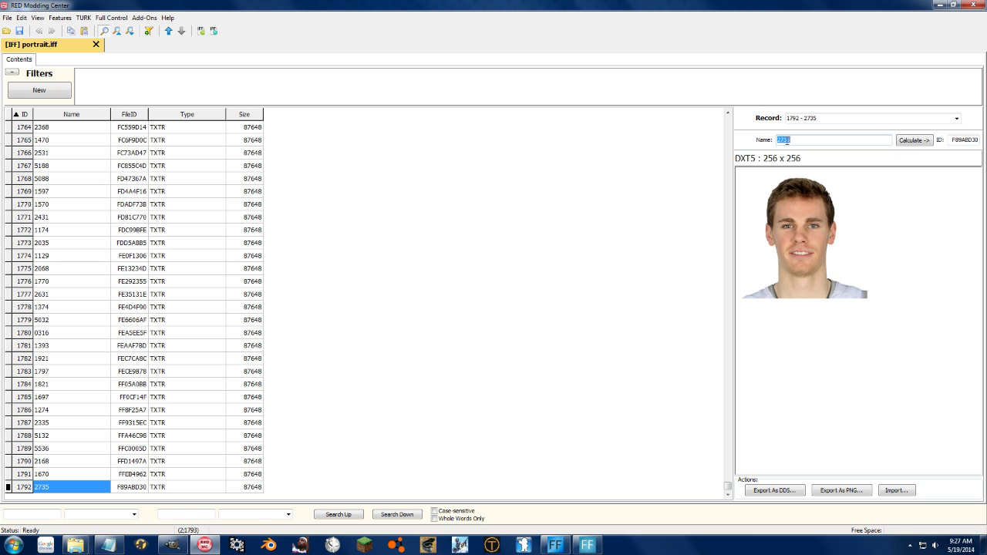
text(10000)
click(918, 140)
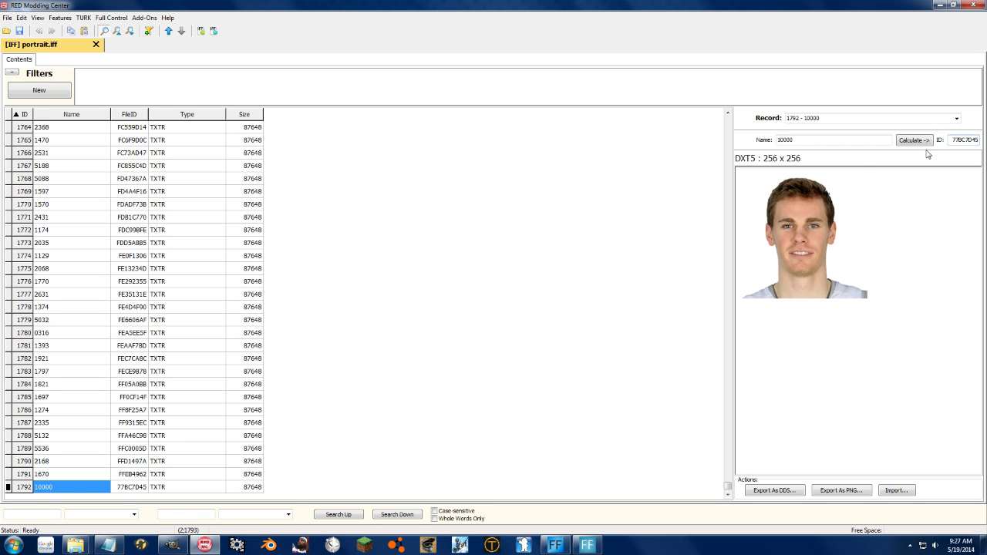
Step: Sort the entries by file ID and locate entry 10000 to check which entries it falls between
click(123, 476)
click(124, 486)
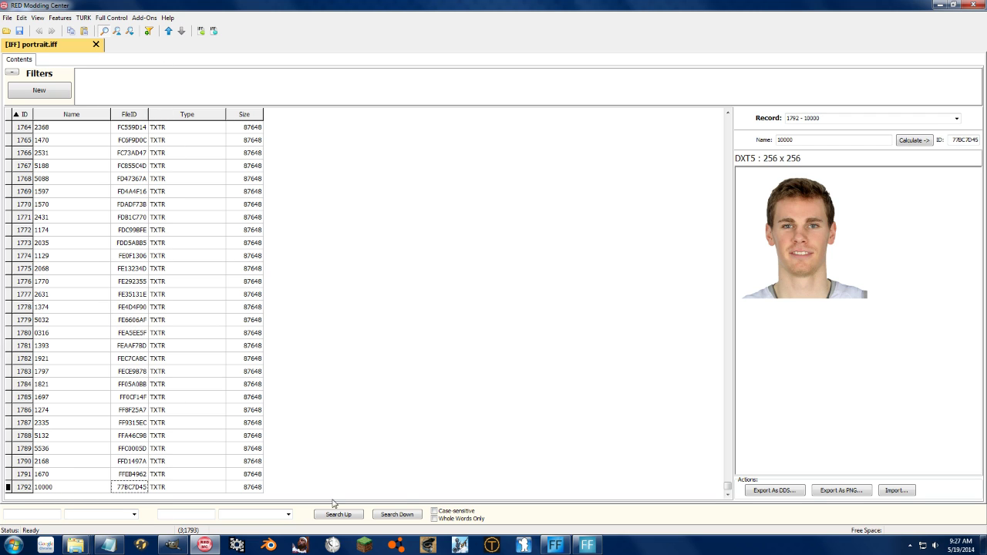
click(123, 115)
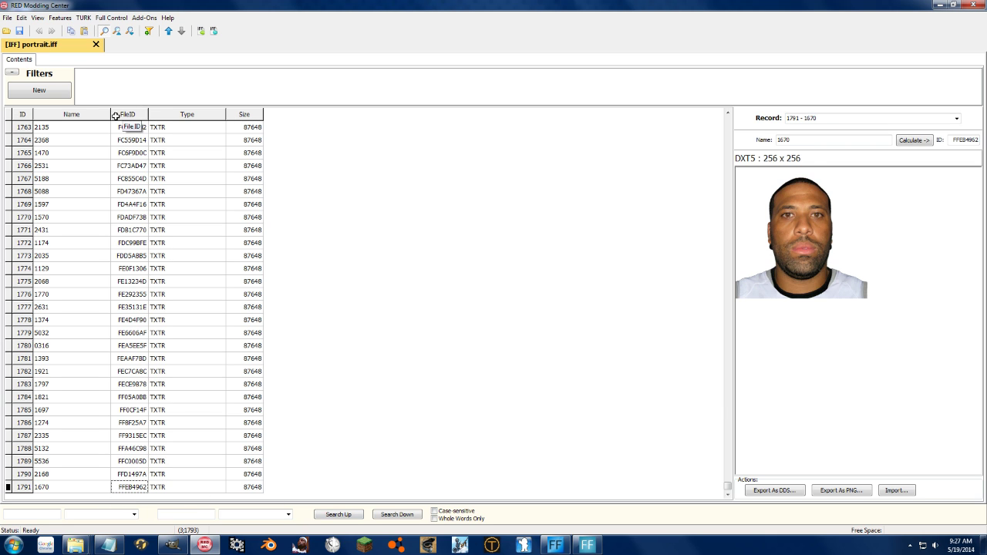
drag(733, 487, 717, 289)
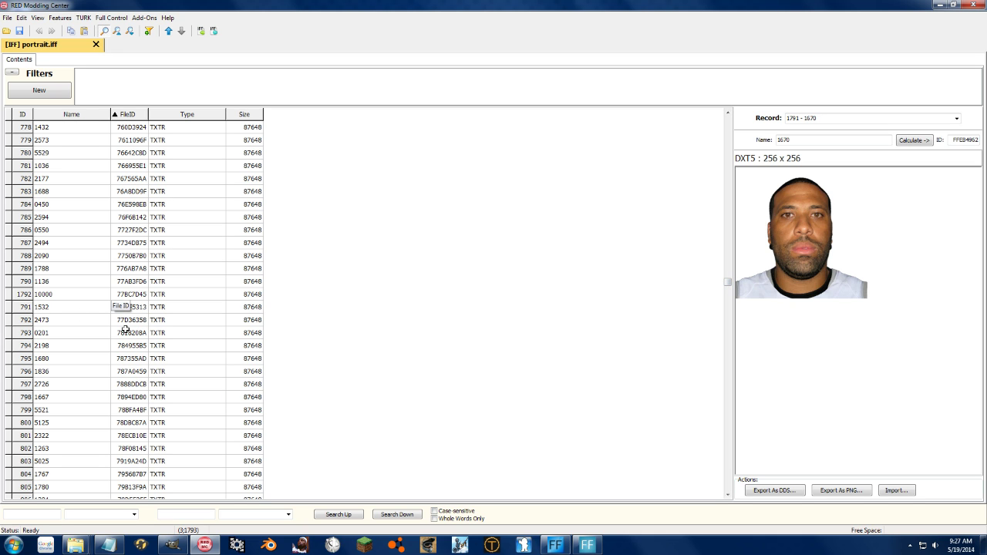
click(64, 294)
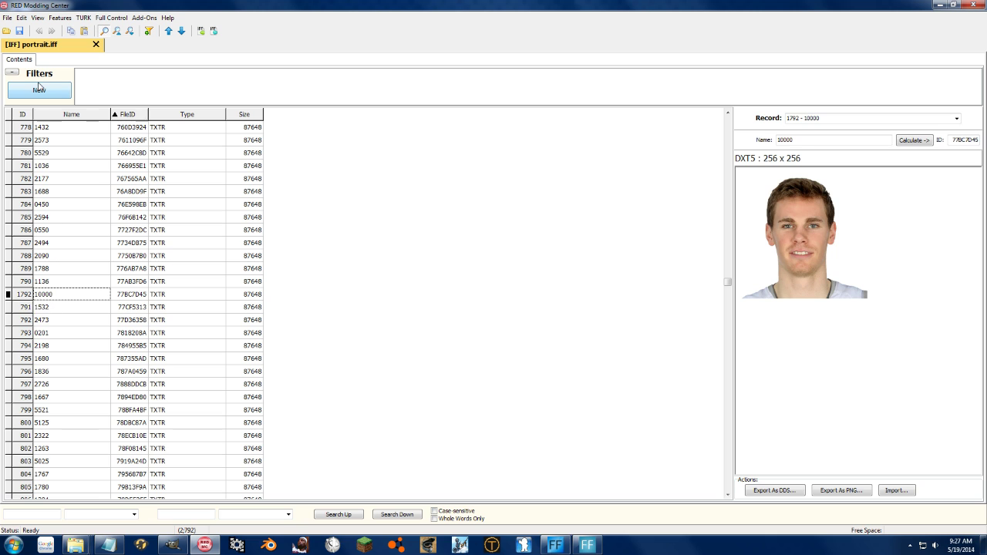
Step: Sort the entries by ID again and select entry 10000 at the end of the list
click(21, 115)
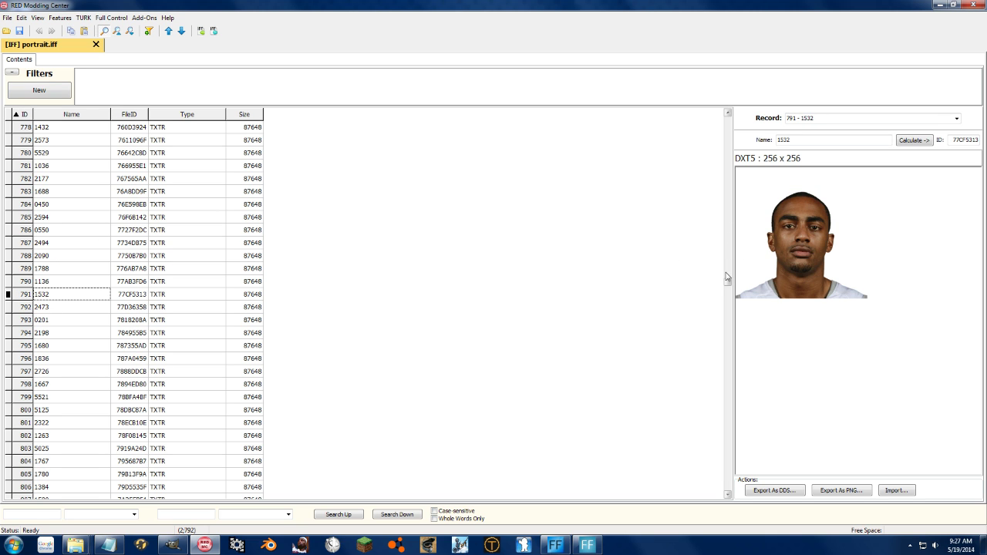
drag(728, 285, 728, 491)
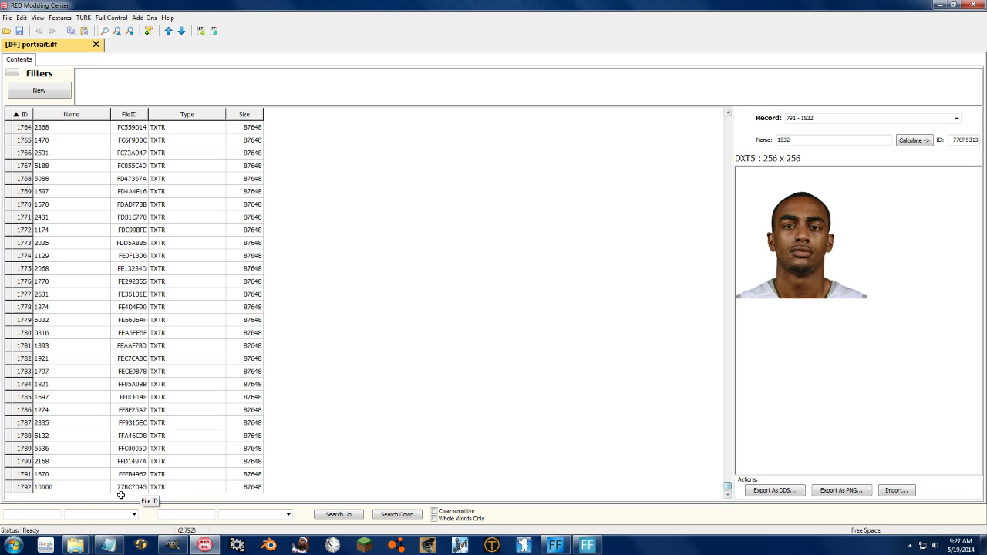
click(64, 487)
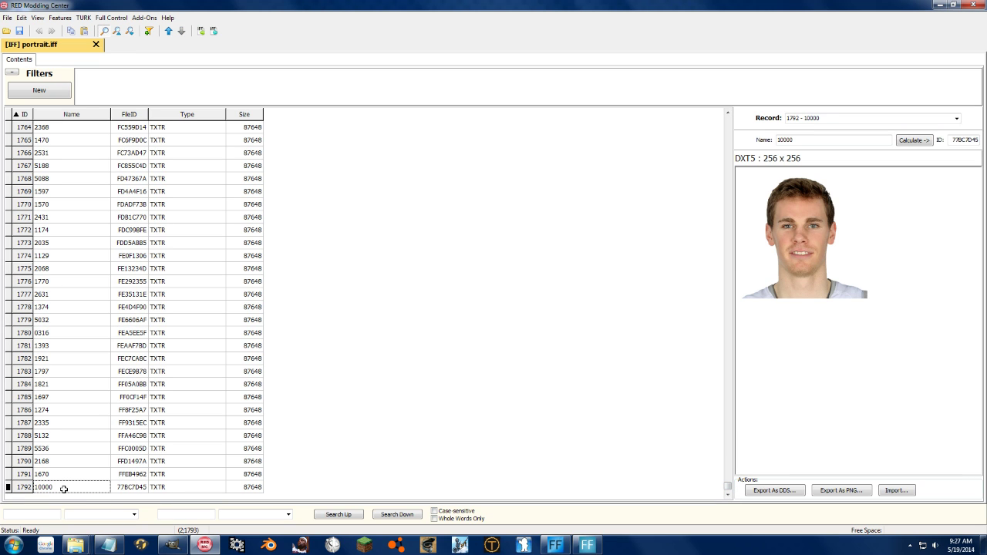
Step: Move entry 10000 up four positions in the list
click(169, 31)
click(169, 30)
click(169, 31)
click(169, 31)
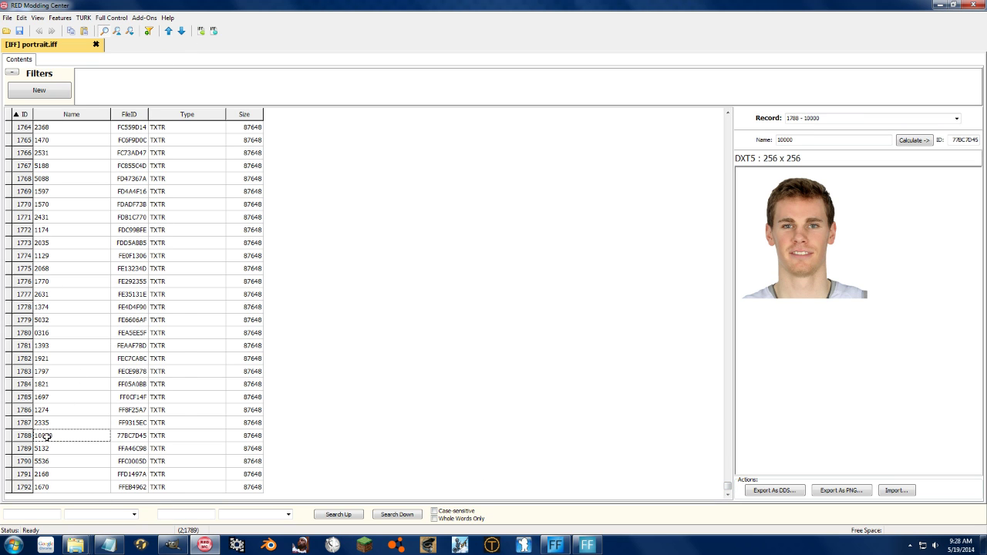
Step: Move entry 10000 to position 791 with Move To
right_click(47, 436)
click(87, 402)
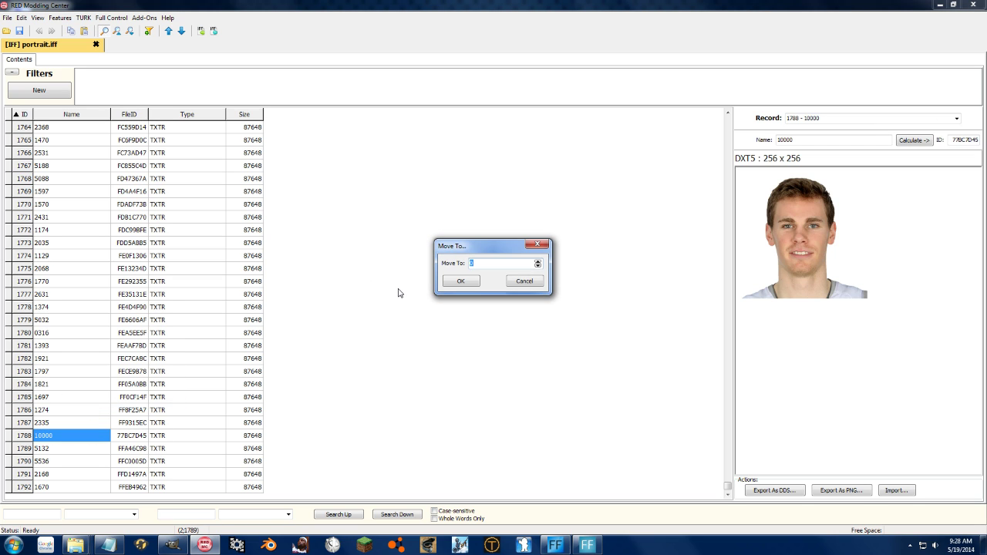
text(791)
click(459, 282)
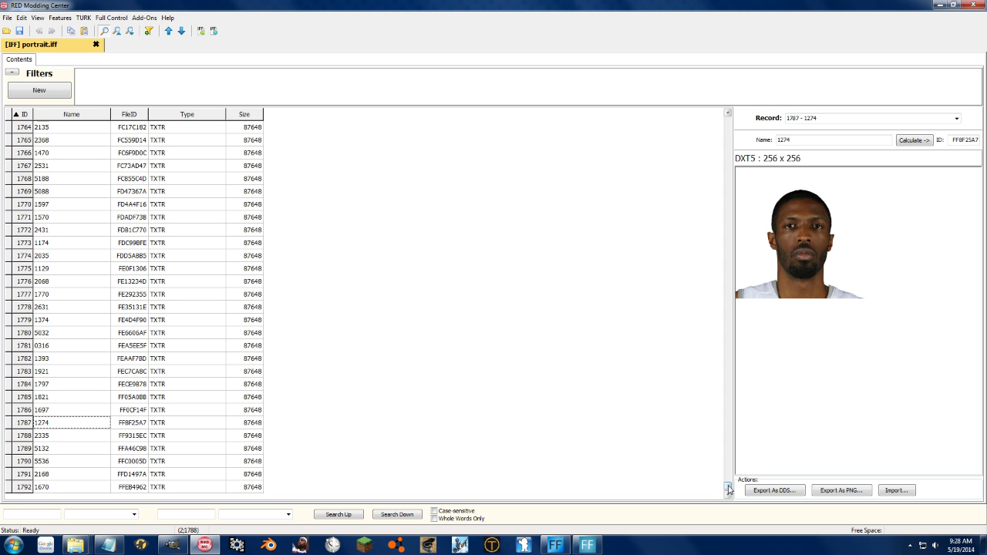
Step: Check entry 10000 at position 791 and compare its file ID with the neighbouring entries
drag(728, 489, 726, 283)
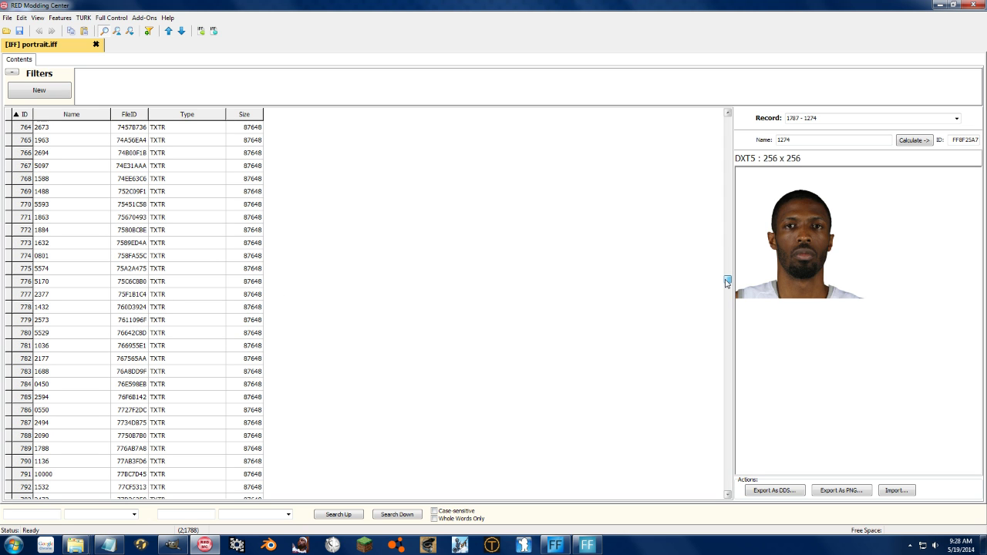
click(146, 472)
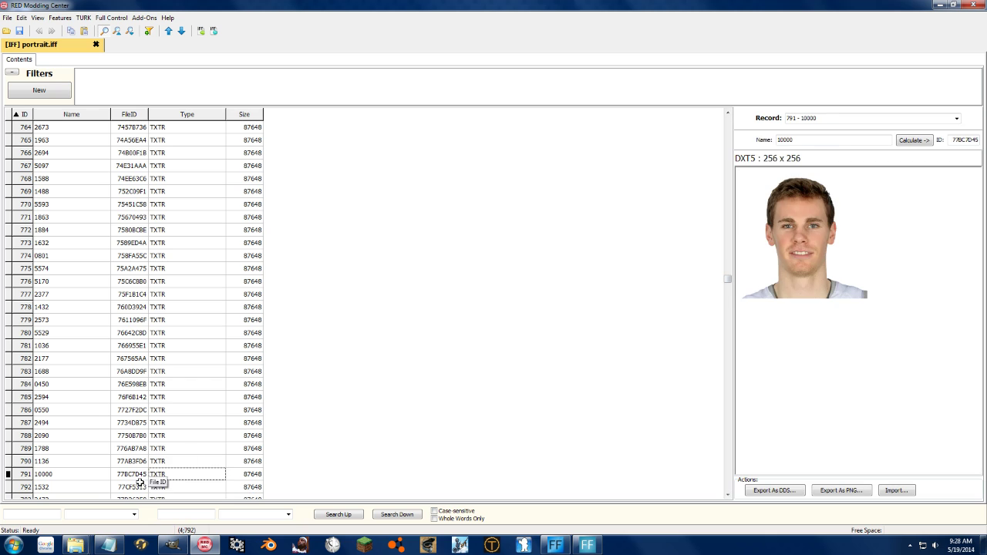
key(Down)
click(139, 475)
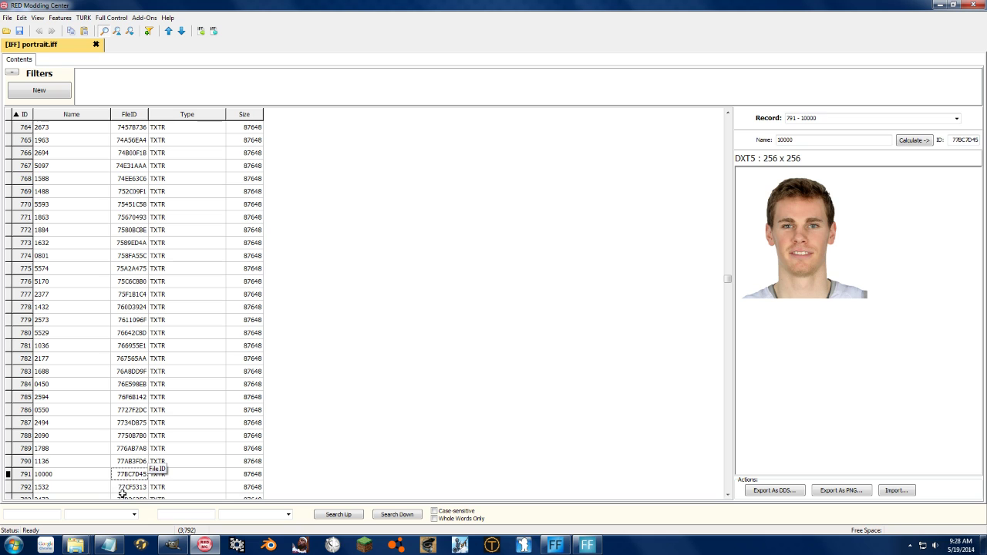
click(88, 443)
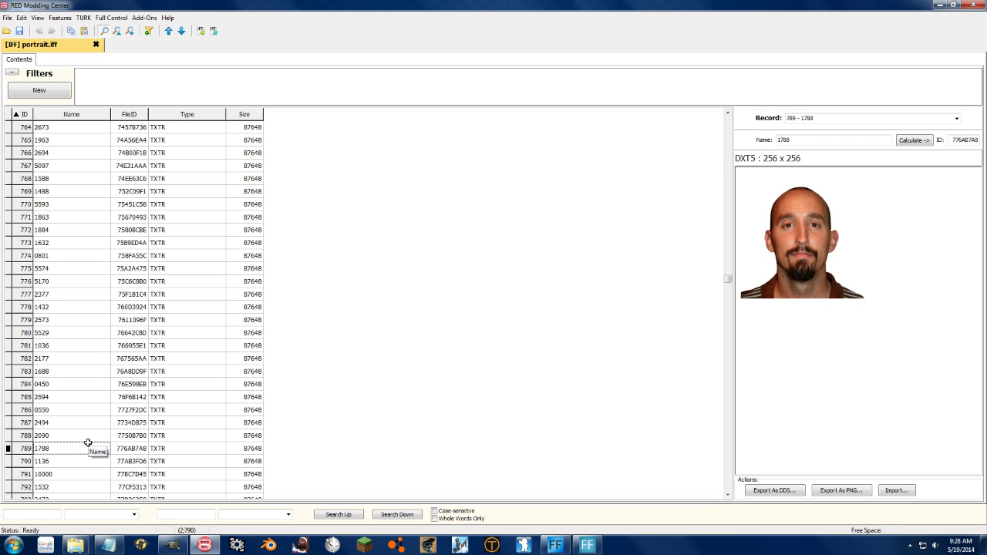
Step: View the import dialog for the portrait texture of entry 10000 and close it without importing
click(48, 473)
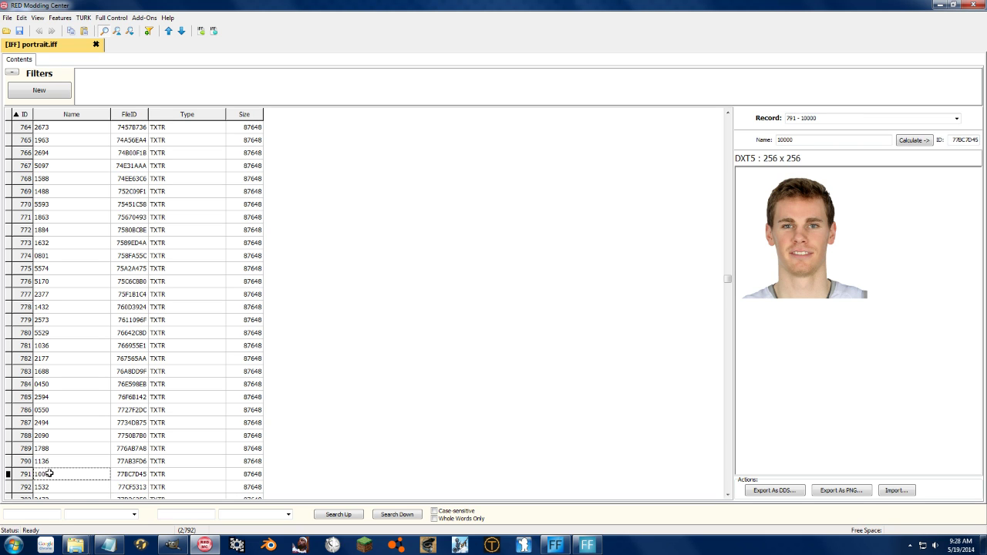
click(887, 491)
click(592, 136)
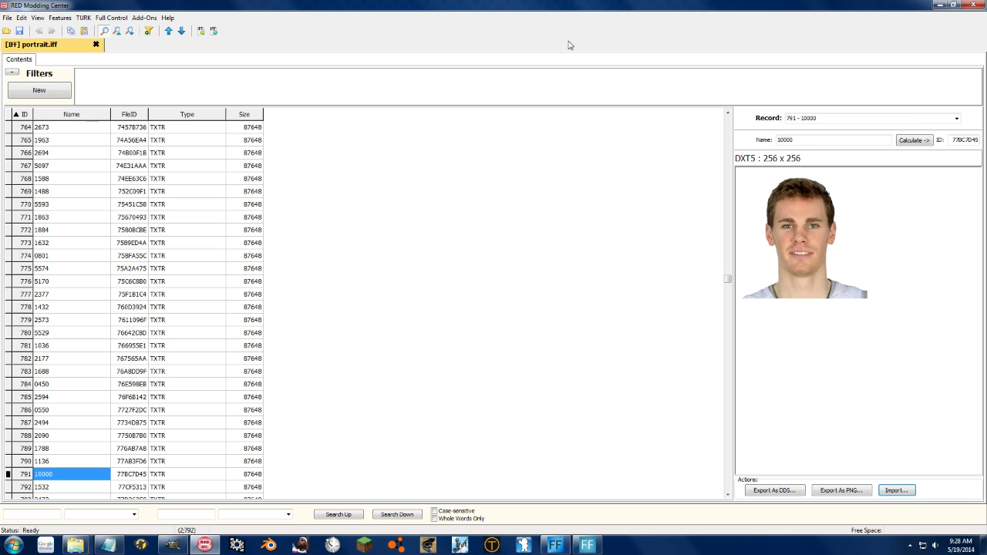
Step: Open the roster file zNBAStreet4.ROS from the Saves folder
click(7, 31)
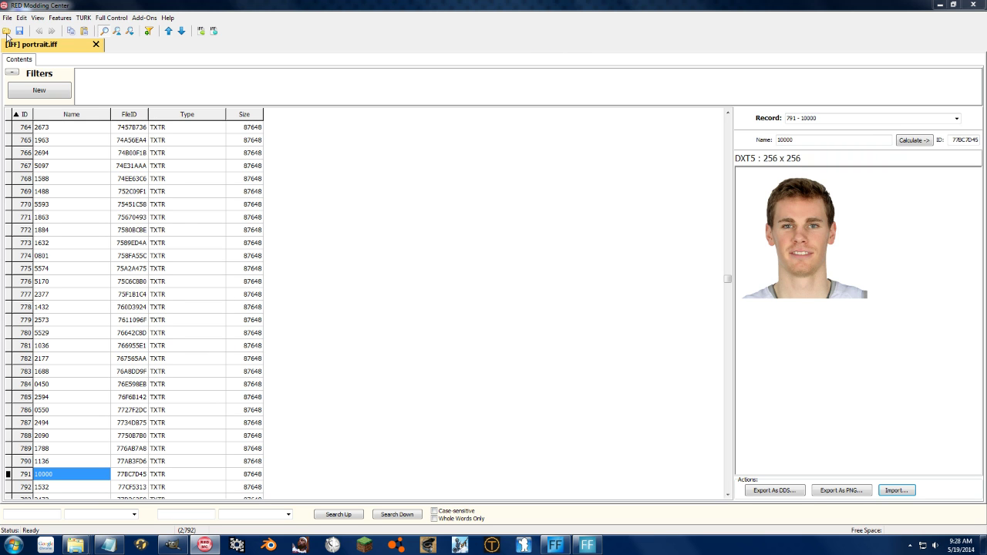
click(153, 243)
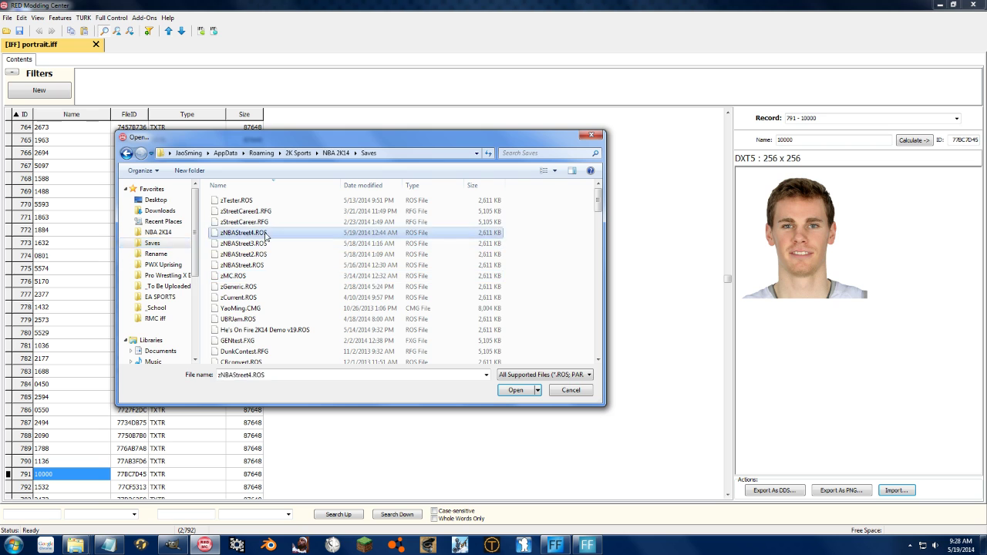
double_click(260, 249)
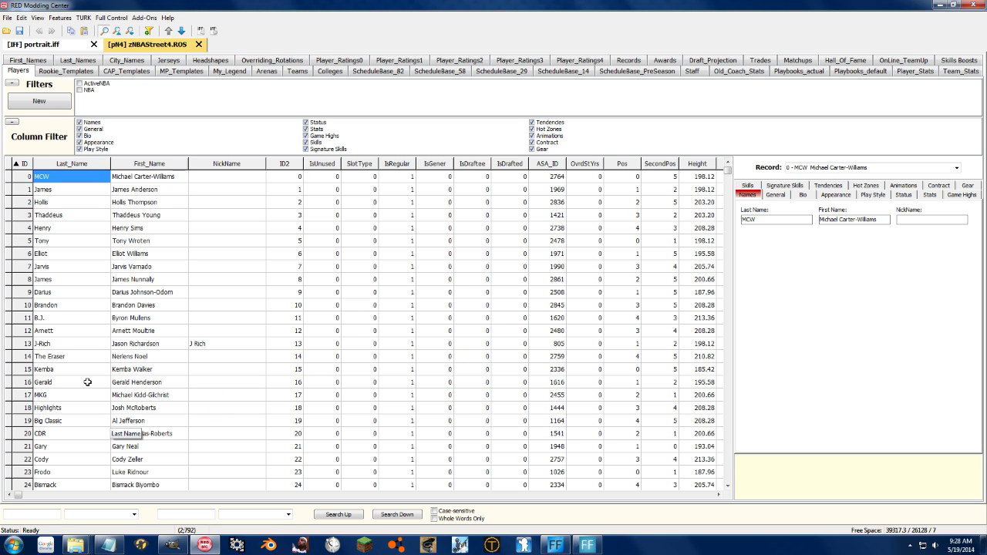
Step: Show the general appearance settings of player record 14 and bring the Appearance columns into view in the Players table
click(95, 357)
click(159, 358)
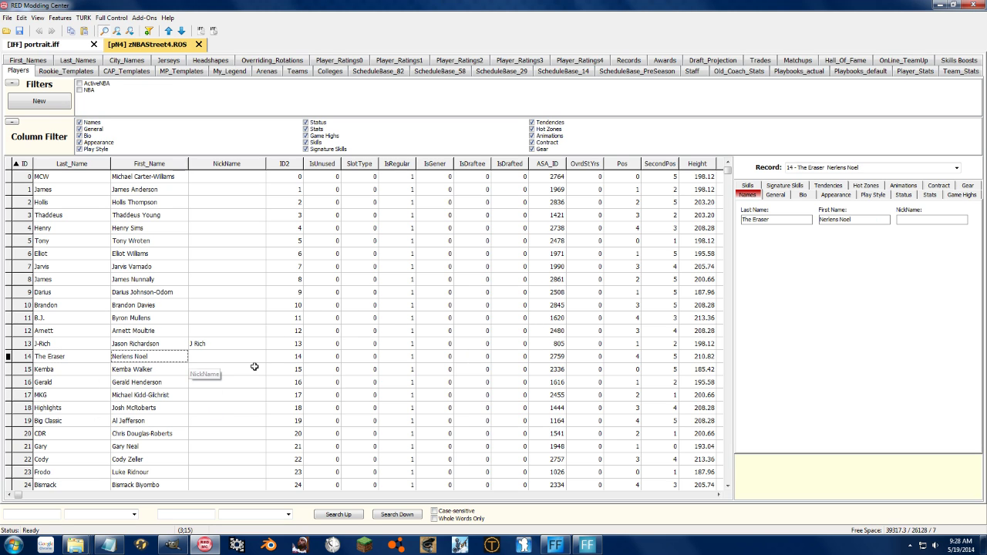
click(840, 197)
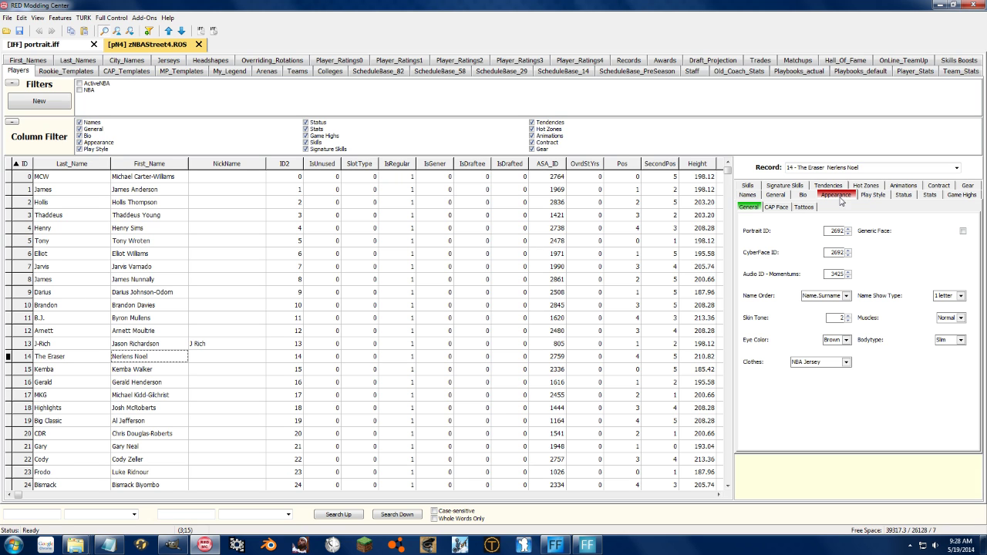
click(93, 143)
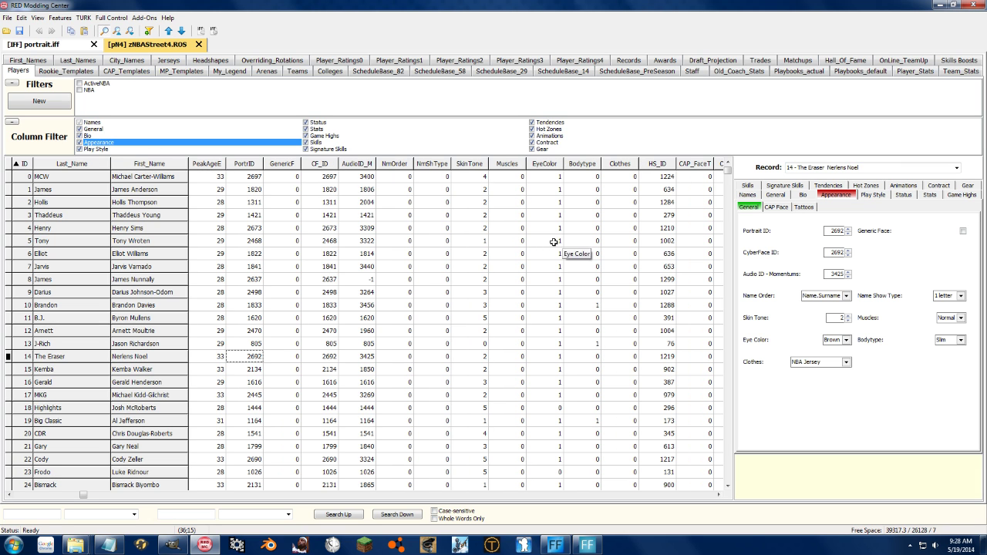
Step: Set the portrait ID (PortrID) of player record 14 to 10000 and close the roster file without saving changes
key(Down)
click(248, 354)
text(100)
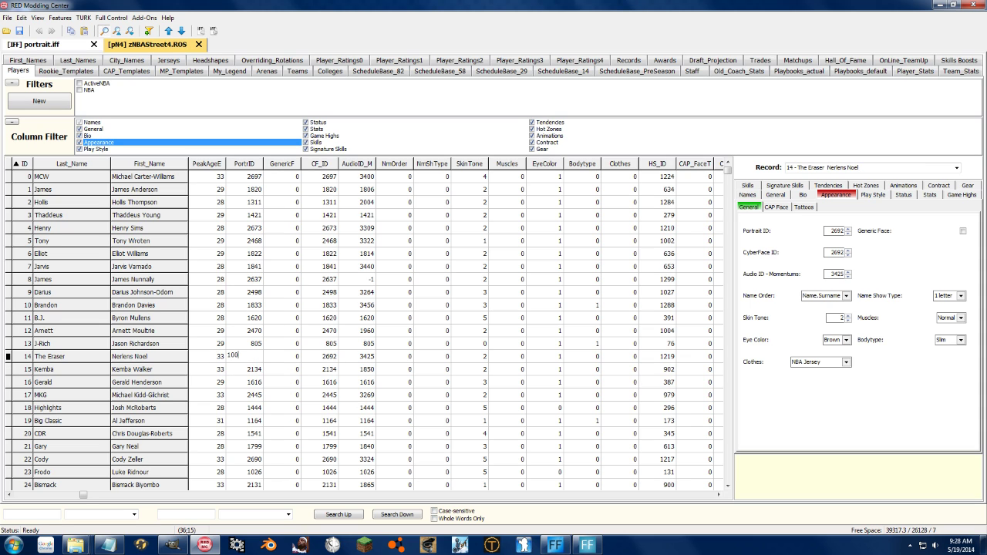
text(00)
key(Return)
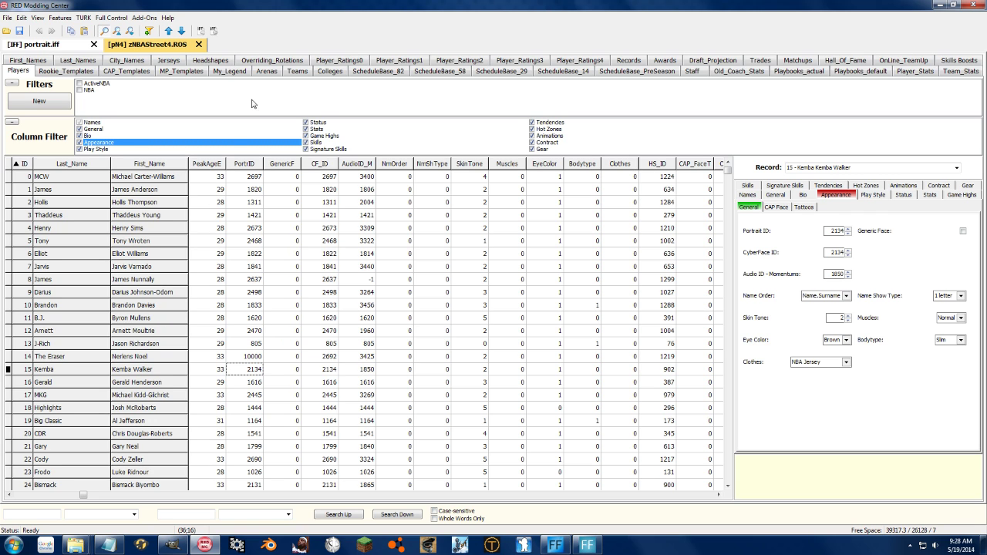
click(198, 44)
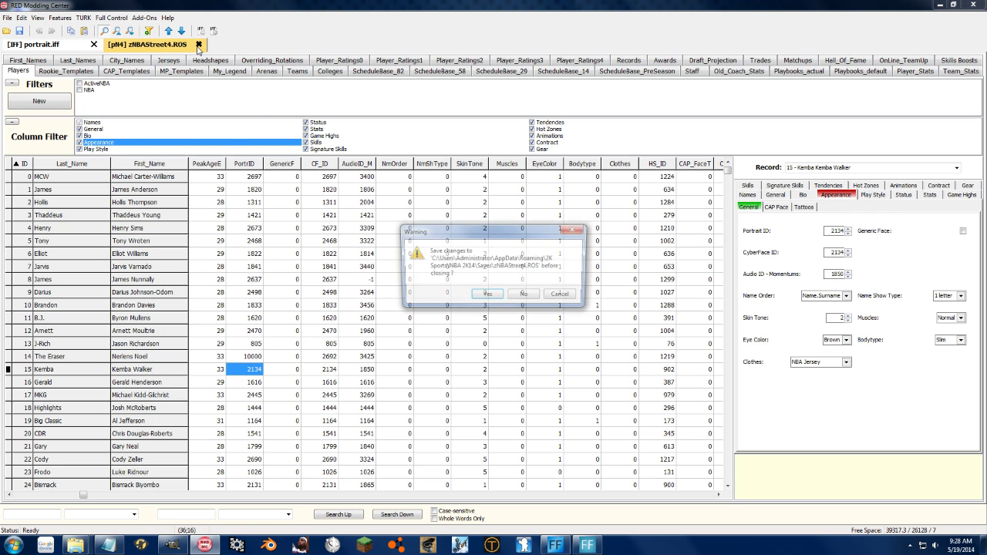
click(526, 298)
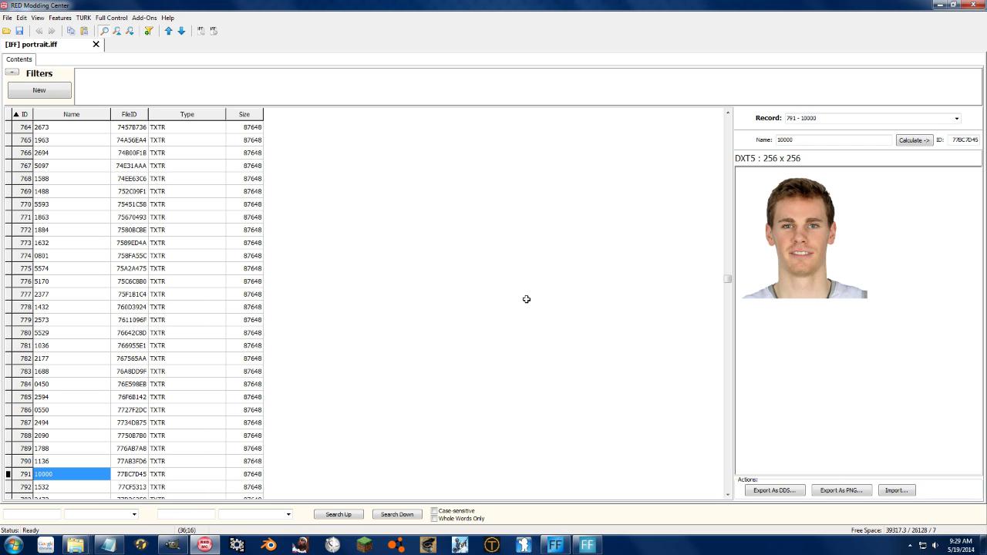
Step: Sort the portrait.iff entries by name, look through the 2700-range names, and restore sorting by ID
click(59, 115)
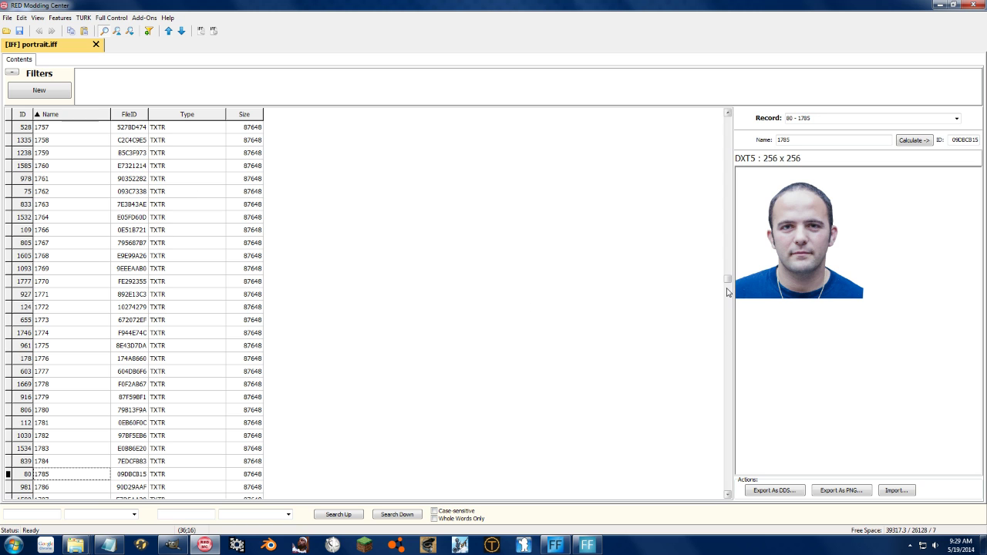
drag(727, 280, 716, 425)
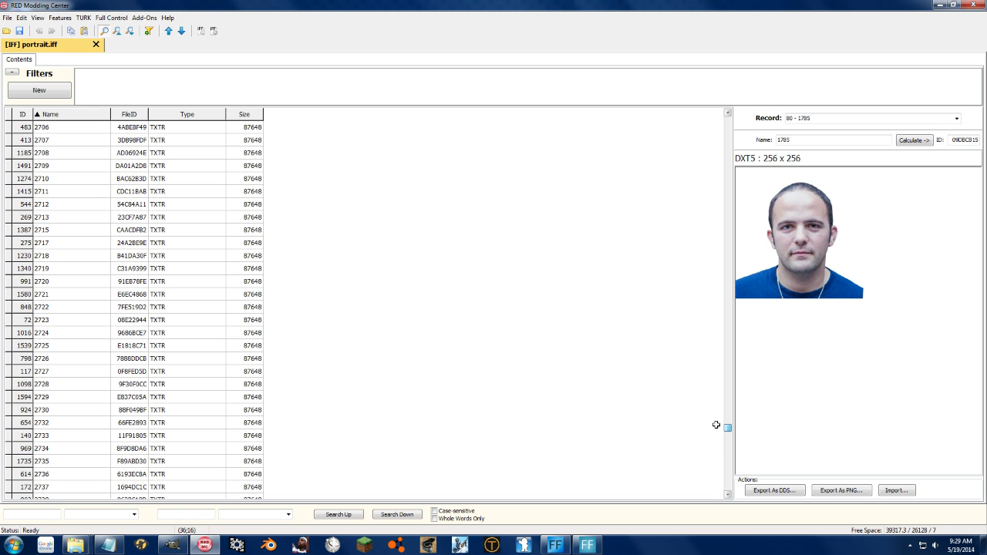
click(23, 115)
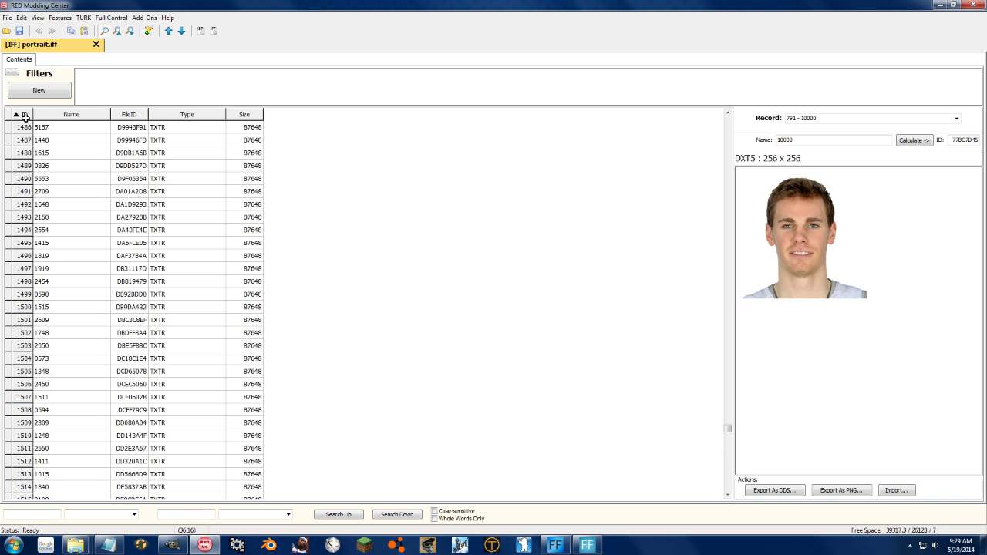
Step: Open logos_large.iff from the Desktop
click(7, 32)
click(155, 199)
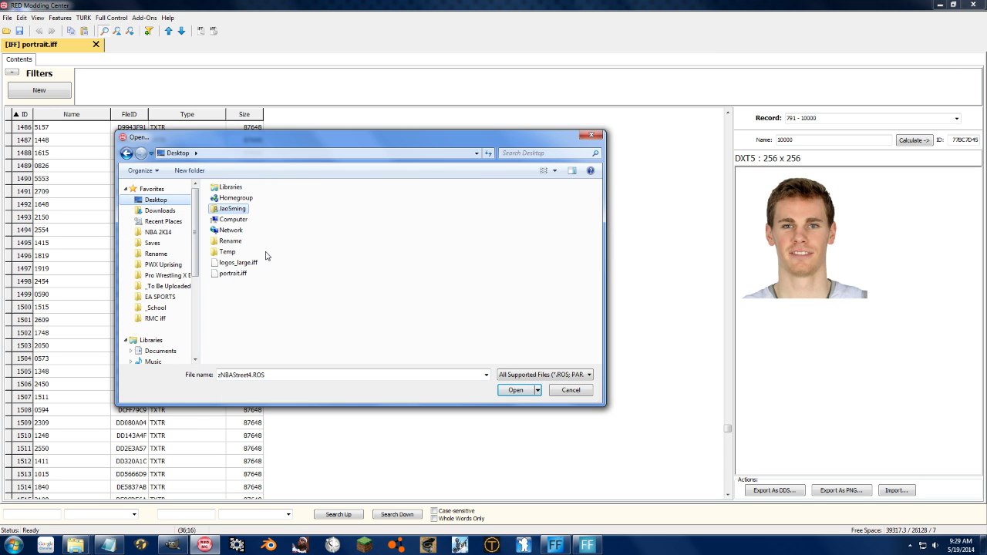
double_click(232, 266)
Step: Preview several logo textures near the start of logos_large.iff, including logo585, logo1059, logo081 and logo601_wm
click(71, 165)
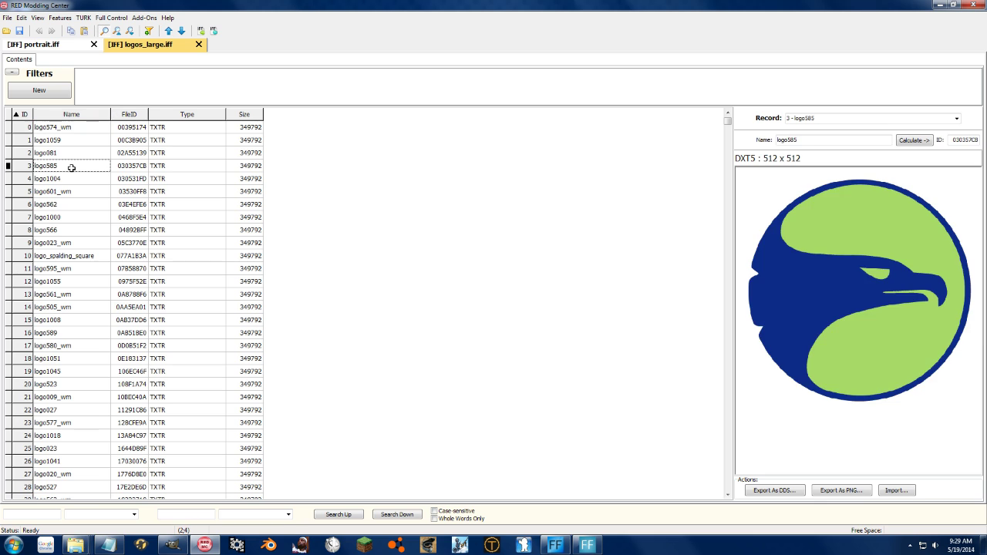
click(68, 142)
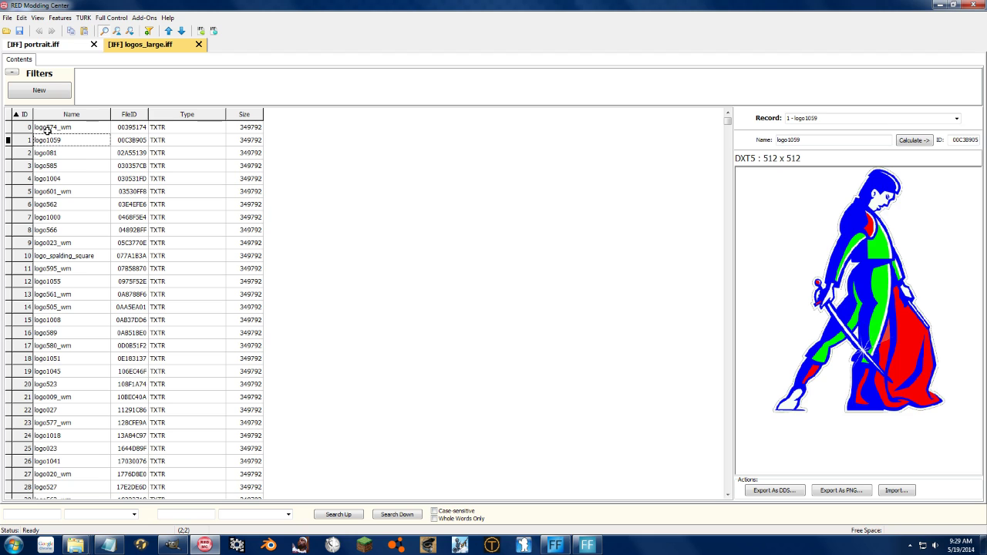
click(46, 126)
click(48, 149)
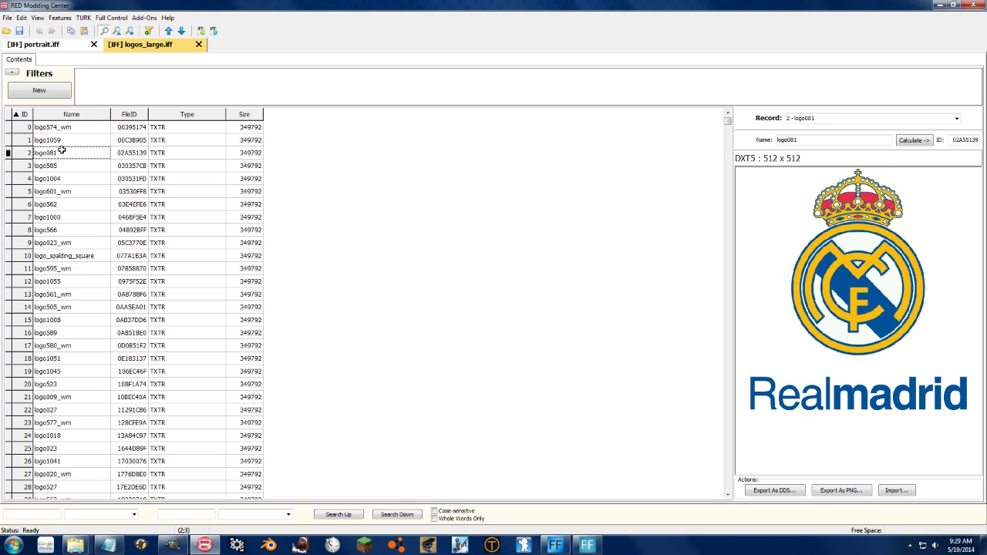
click(61, 139)
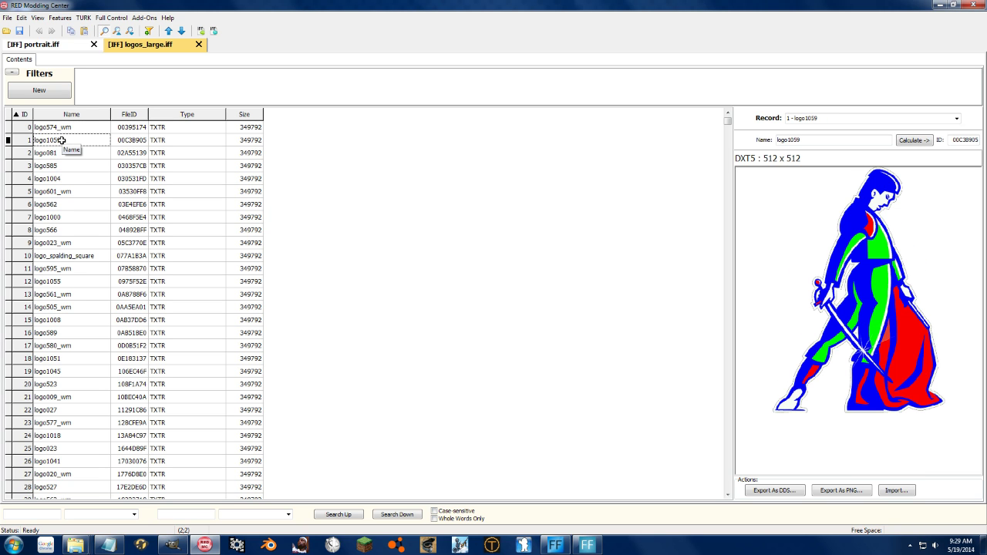
click(65, 199)
click(68, 195)
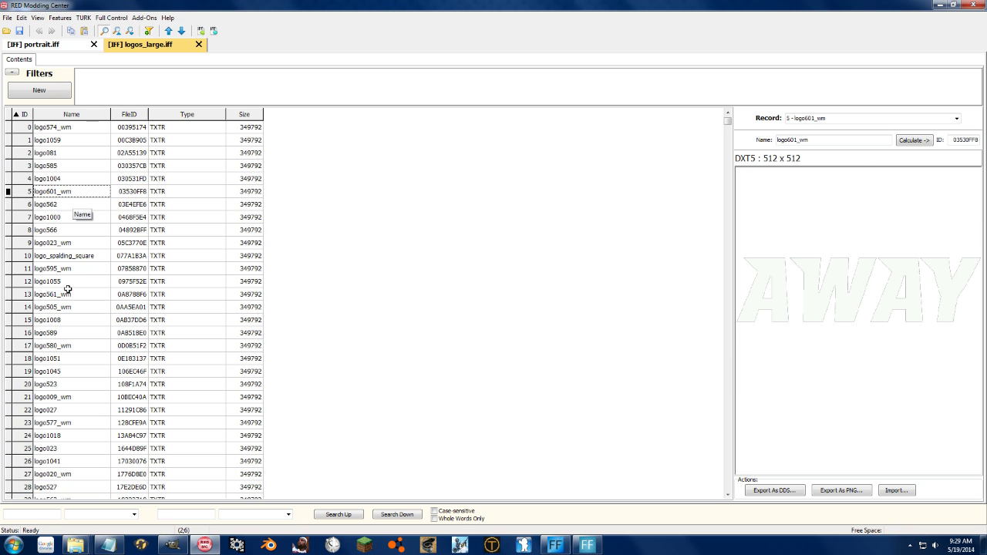
Step: Sort the logo entries by name and preview the textures from logo618 back to logo612
click(70, 117)
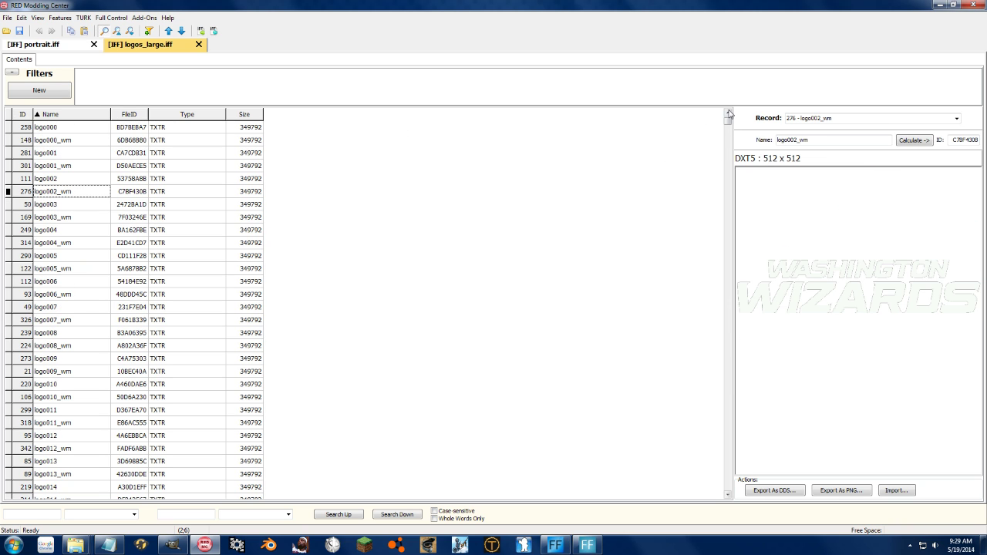
drag(729, 114, 721, 472)
click(73, 249)
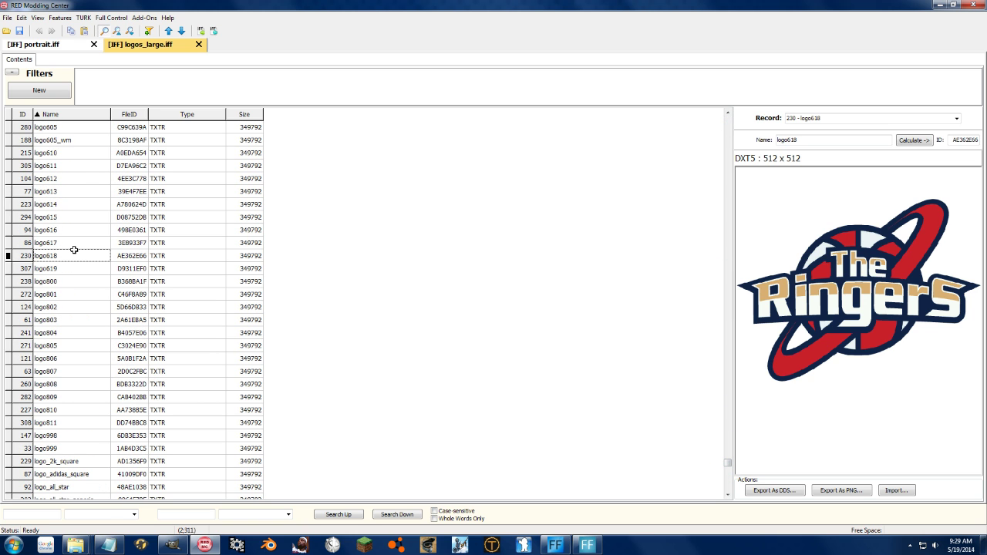
key(Up)
key(Up)
key(Up)
key(Up)
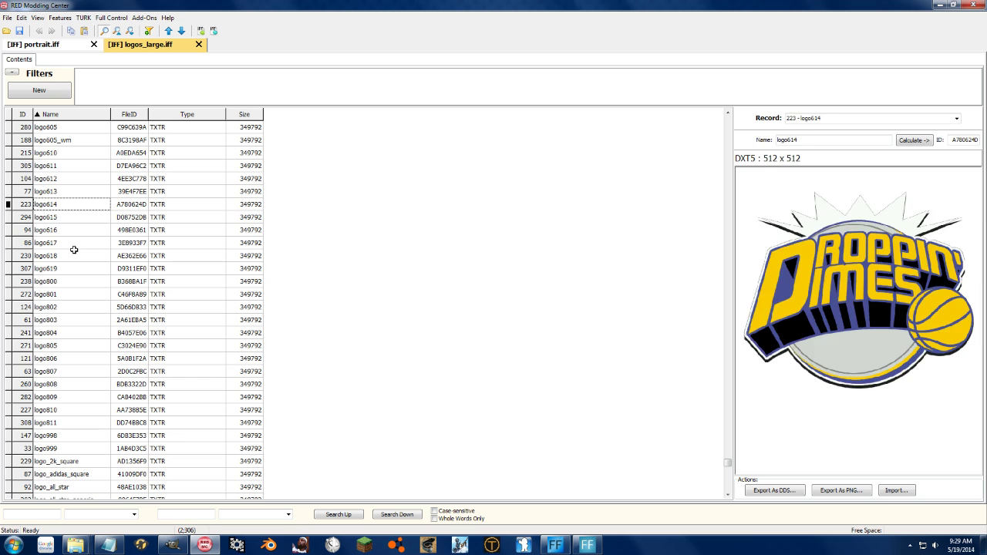
key(Up)
key(Up)
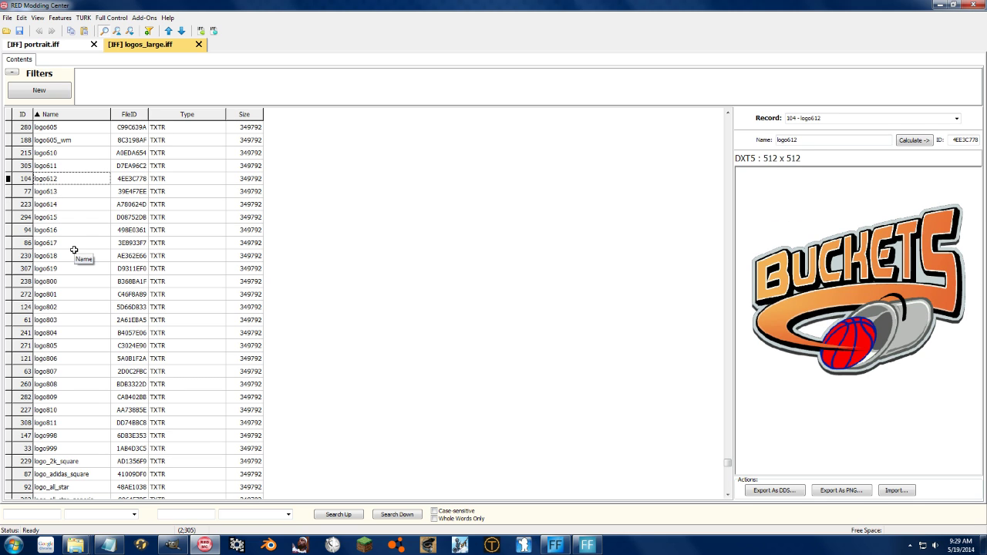
Step: Copy s000.iff from the NBA 2K14 disc backup folder to the Desktop and open it
click(7, 32)
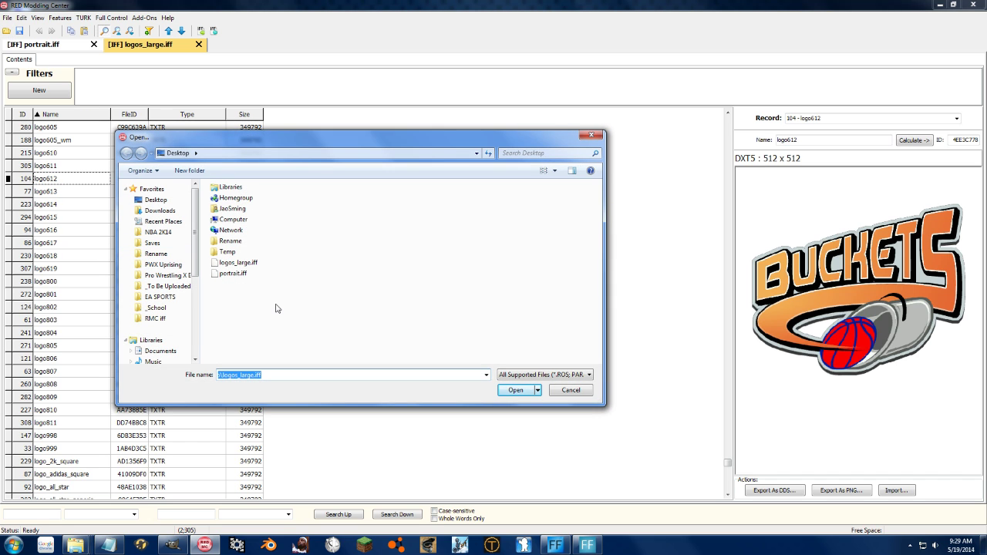
click(76, 545)
click(401, 493)
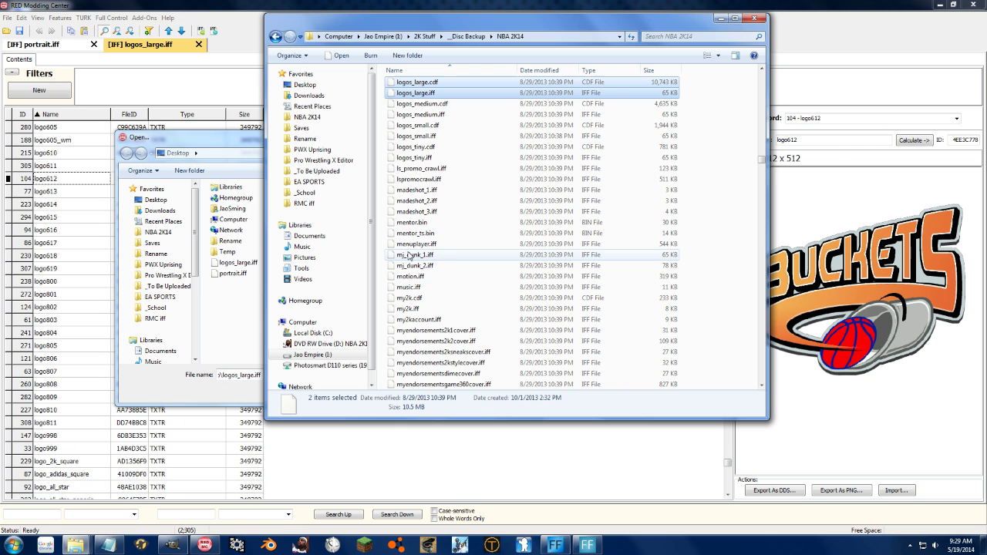
click(460, 254)
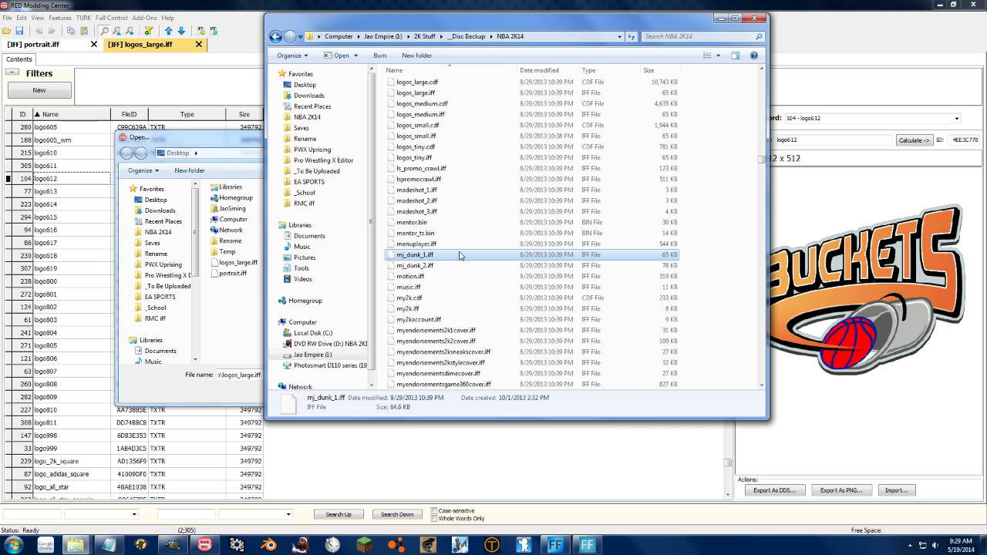
key(s)
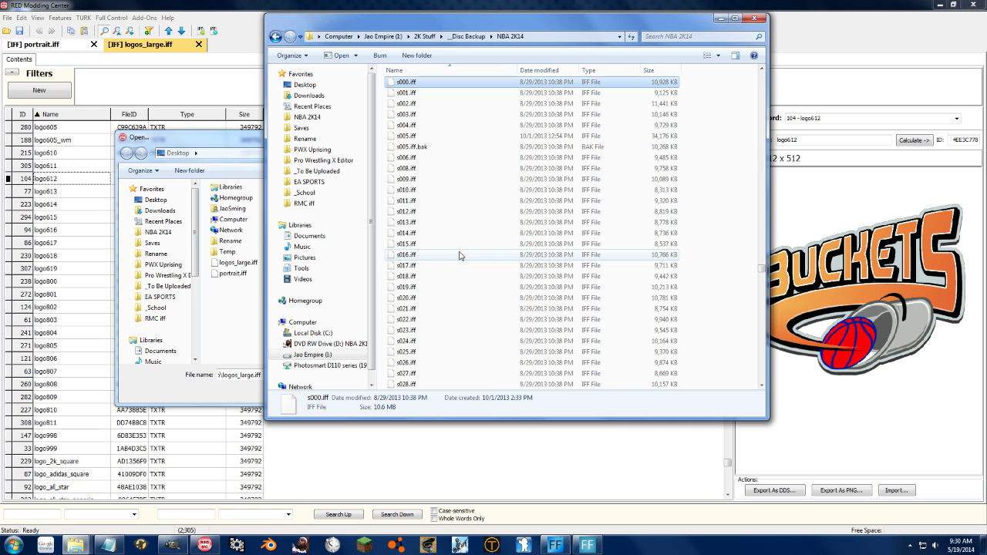
drag(414, 117, 231, 301)
double_click(231, 286)
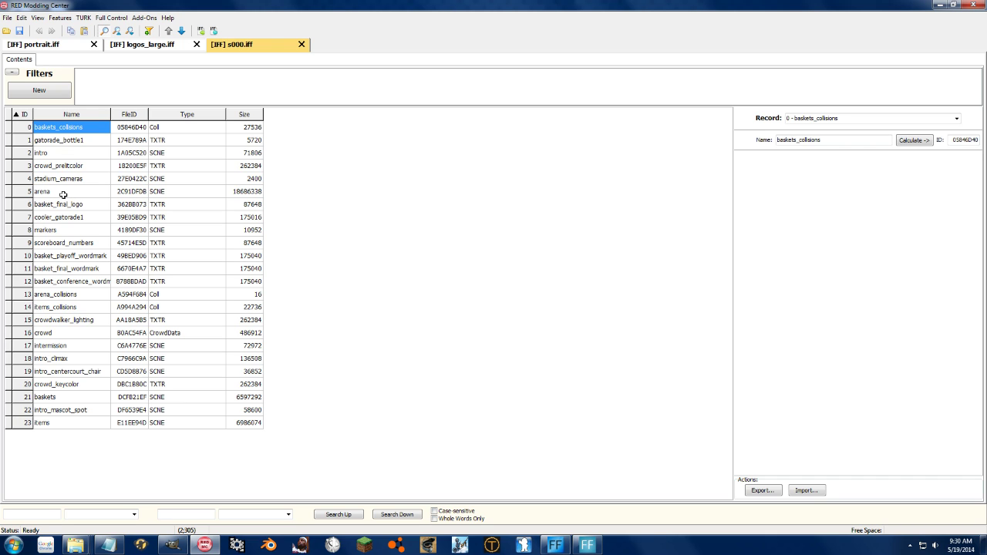
Step: View the arena entry in s000.iff, delete the items entry, and close the file without saving changes
click(64, 194)
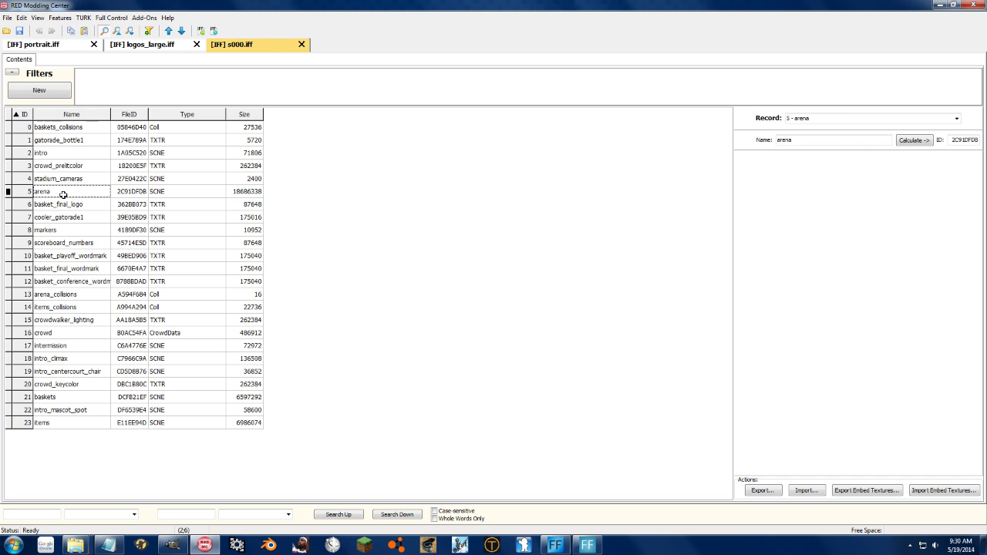
click(88, 425)
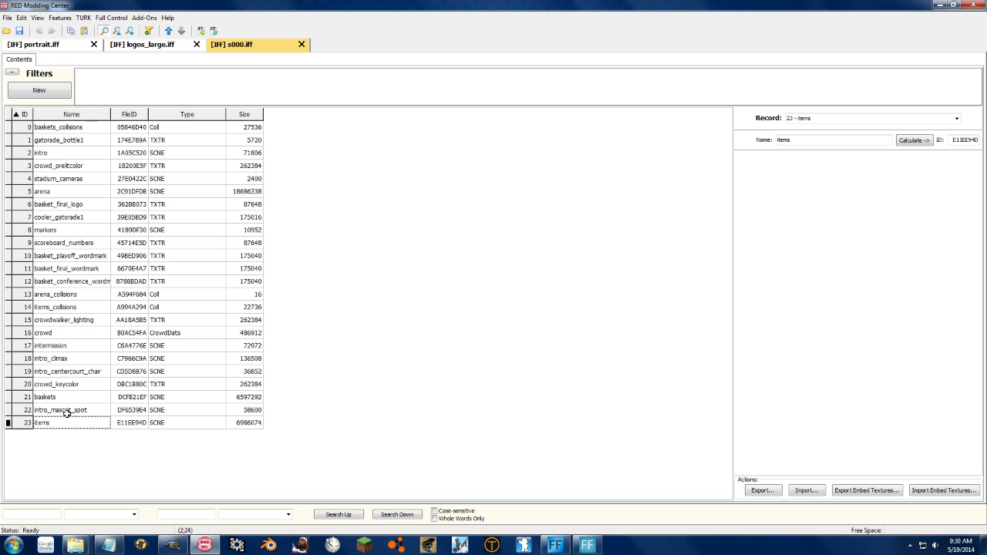
right_click(76, 420)
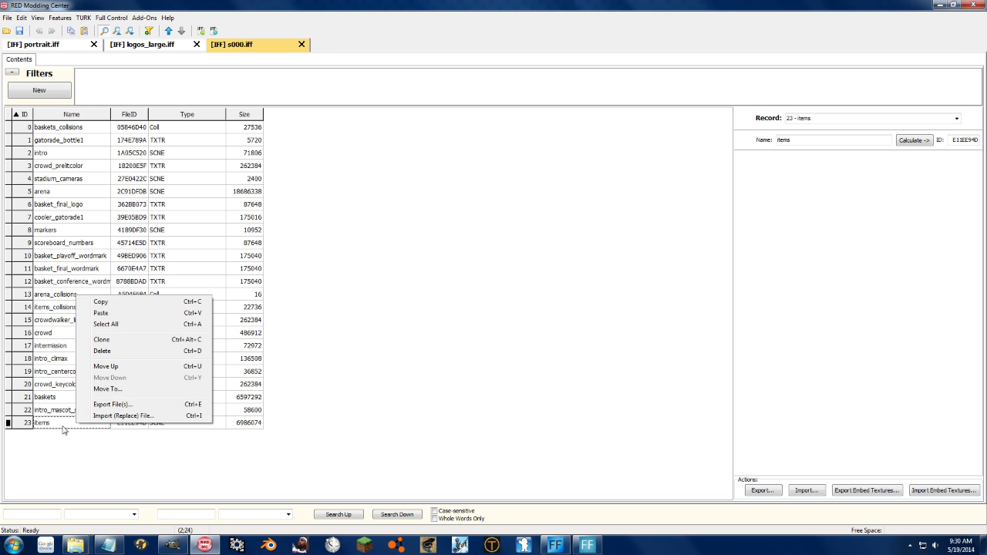
click(114, 352)
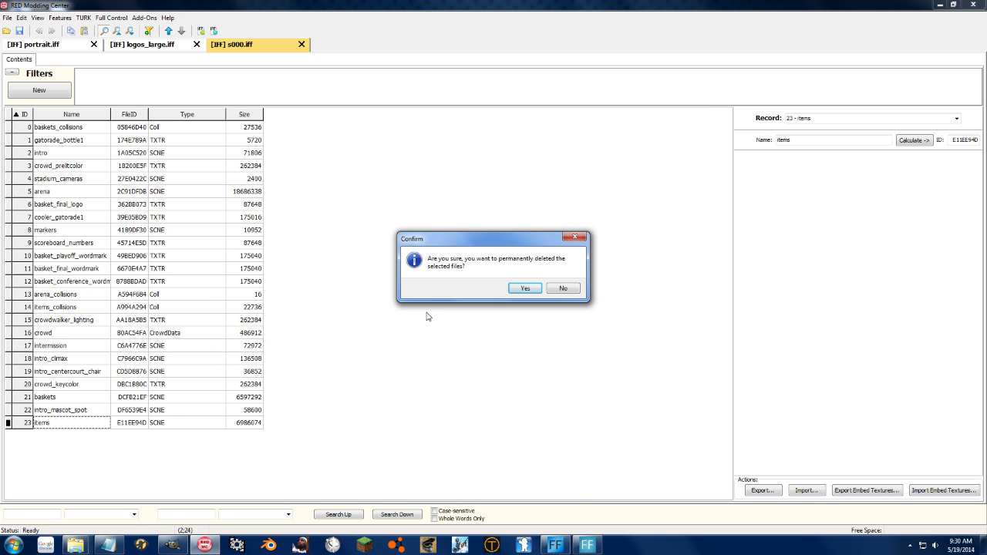
click(525, 288)
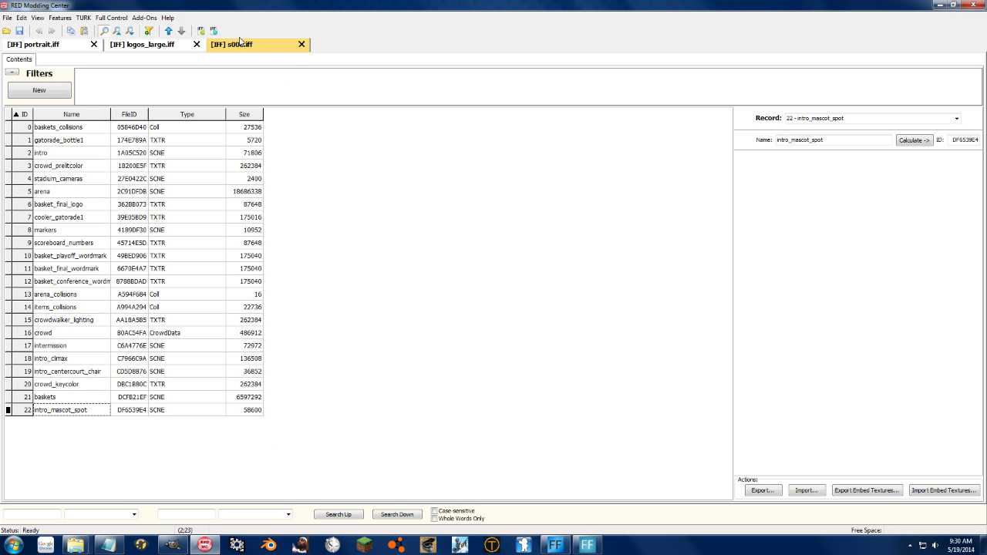
click(300, 44)
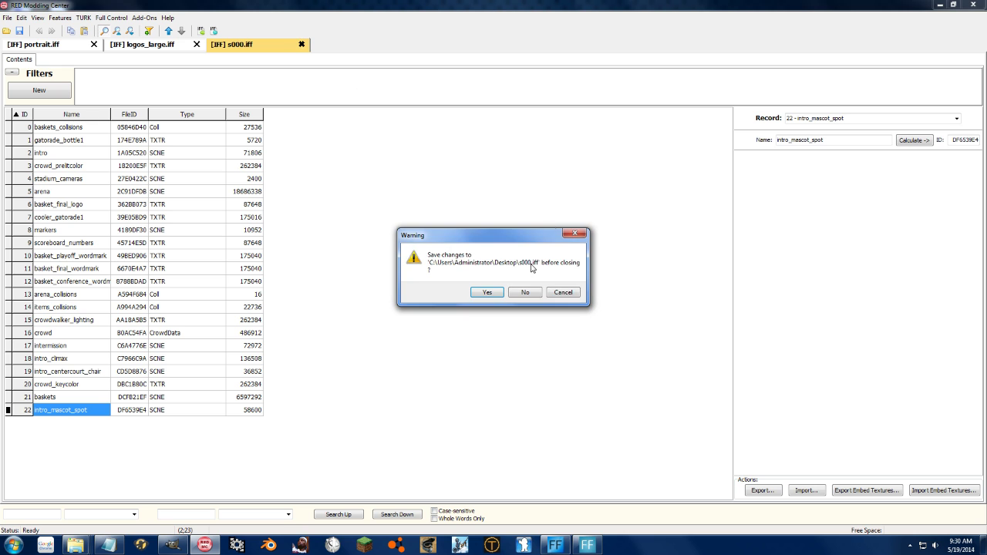
click(511, 291)
Step: Reopen s000.iff from the Desktop and set the file ID of the items entry to 00000000
click(6, 32)
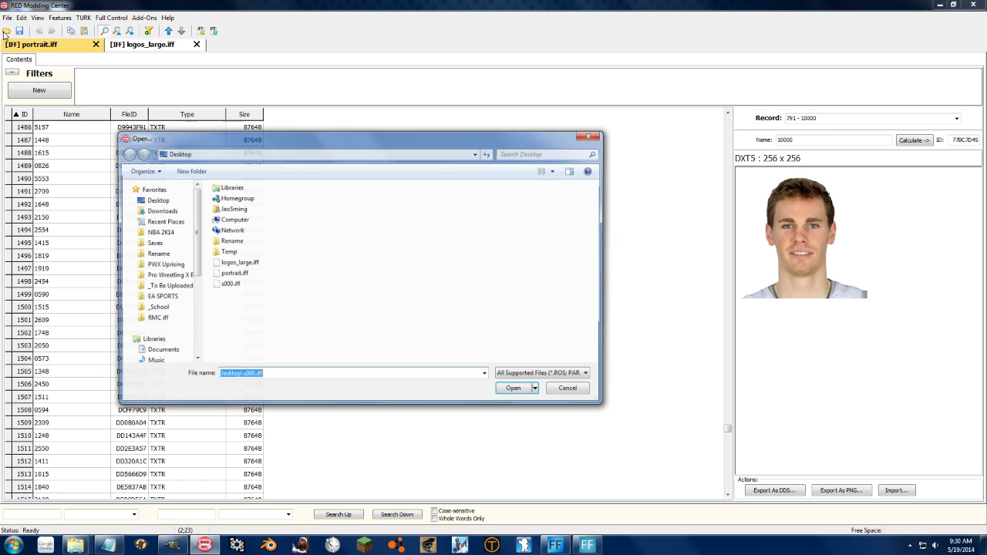
double_click(238, 286)
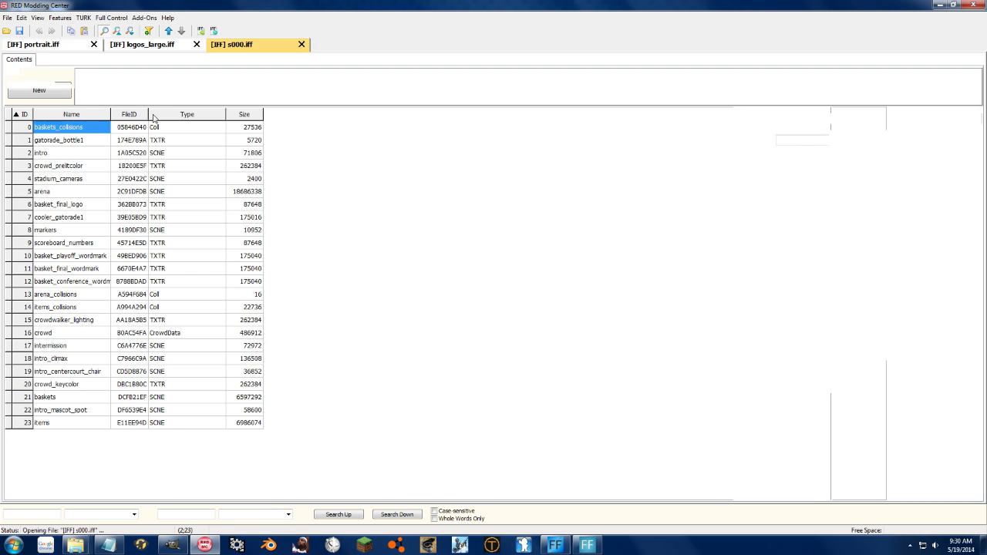
click(123, 424)
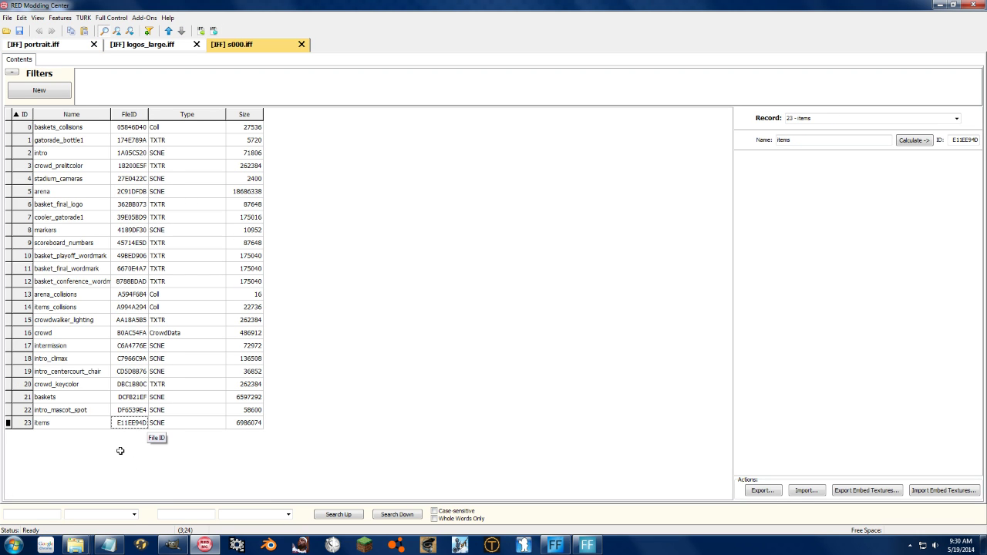
text(00000000)
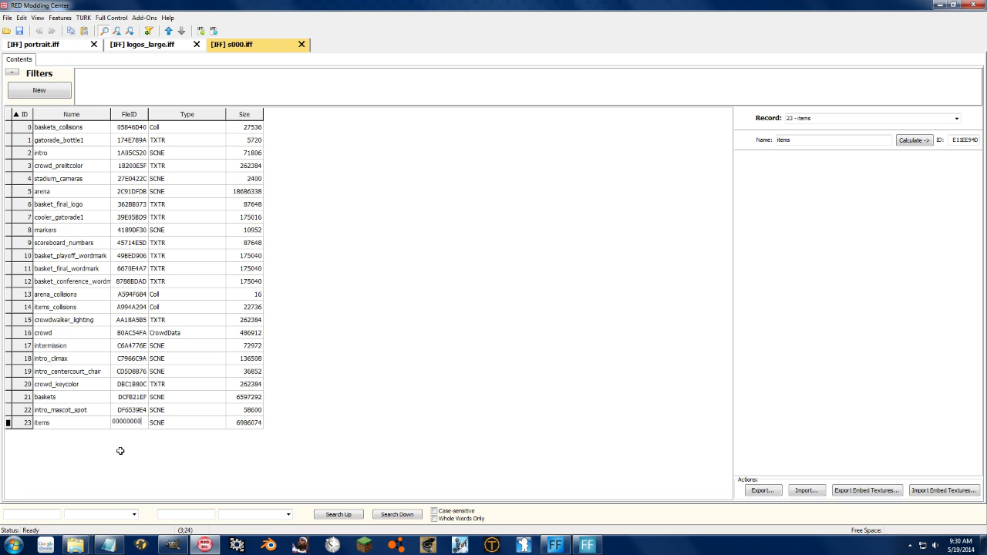
key(Return)
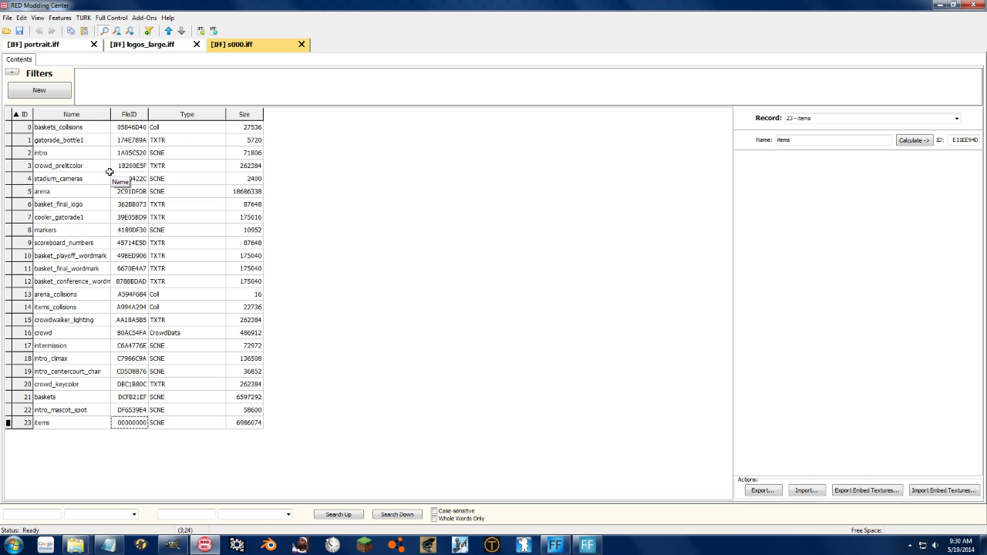
drag(66, 140, 85, 422)
click(84, 423)
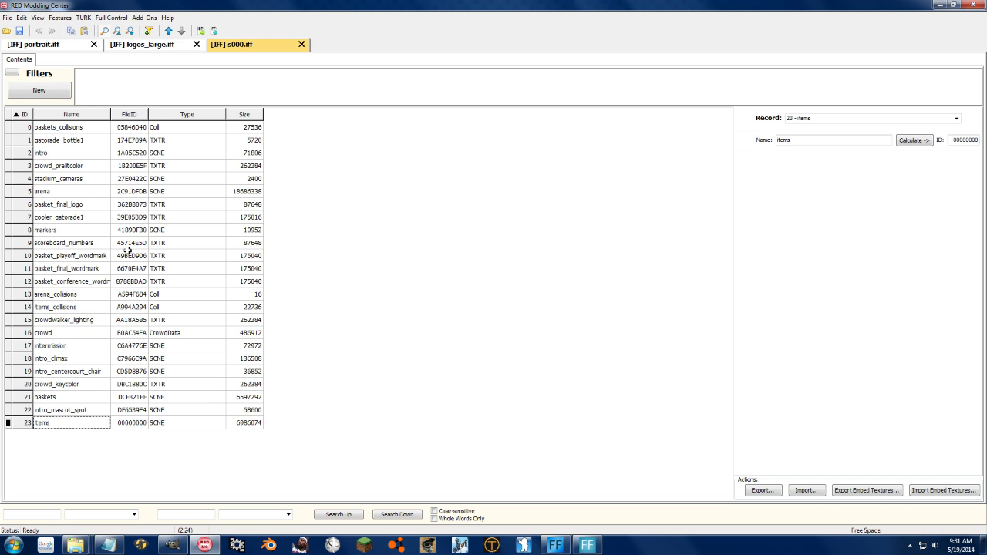
Step: Rename the intro scene entry in s000.iff as lebronstuff
click(77, 141)
click(68, 152)
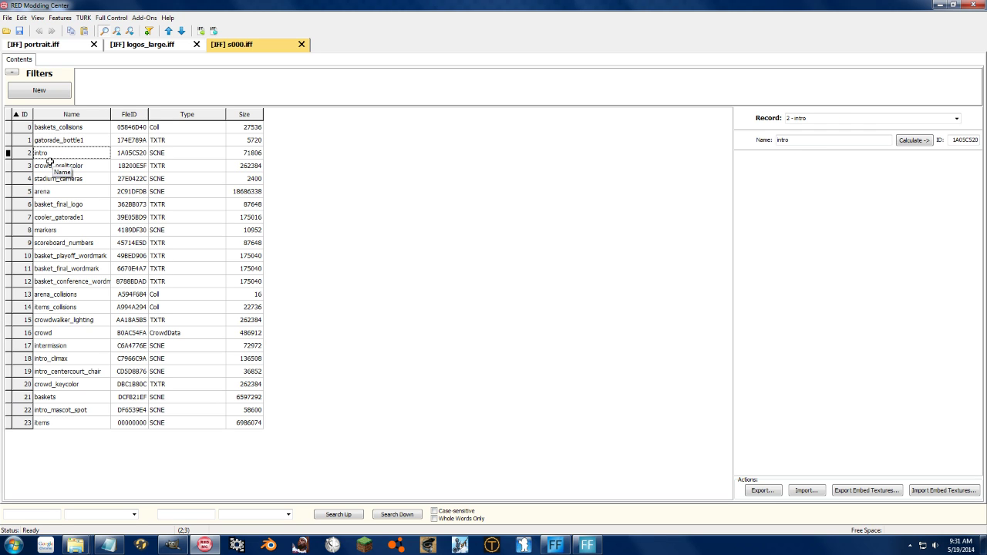
text(lebronstuff)
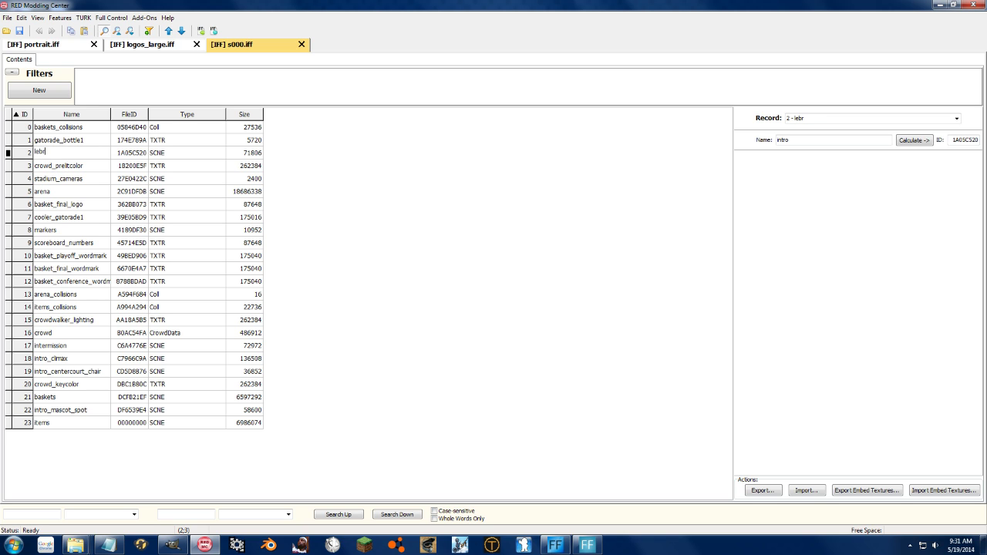
key(Return)
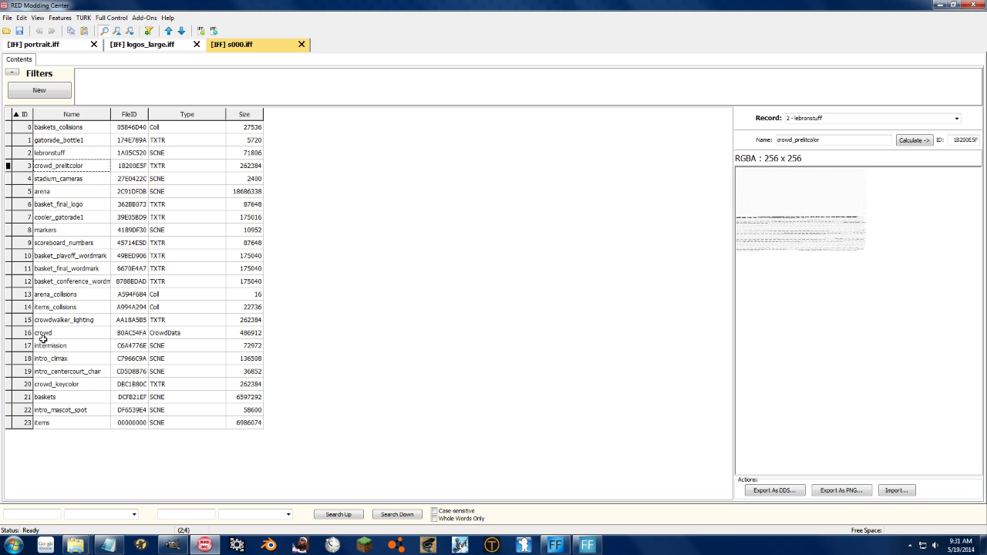
Step: Rename the intro_climax entry as "kobe sucks" and select the renamed entry
click(51, 358)
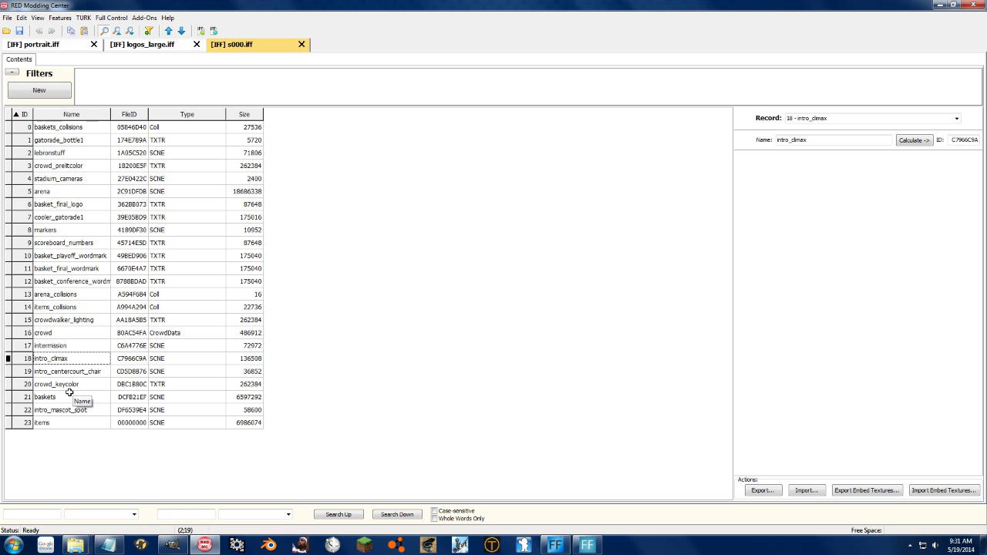
text(kobe sucks)
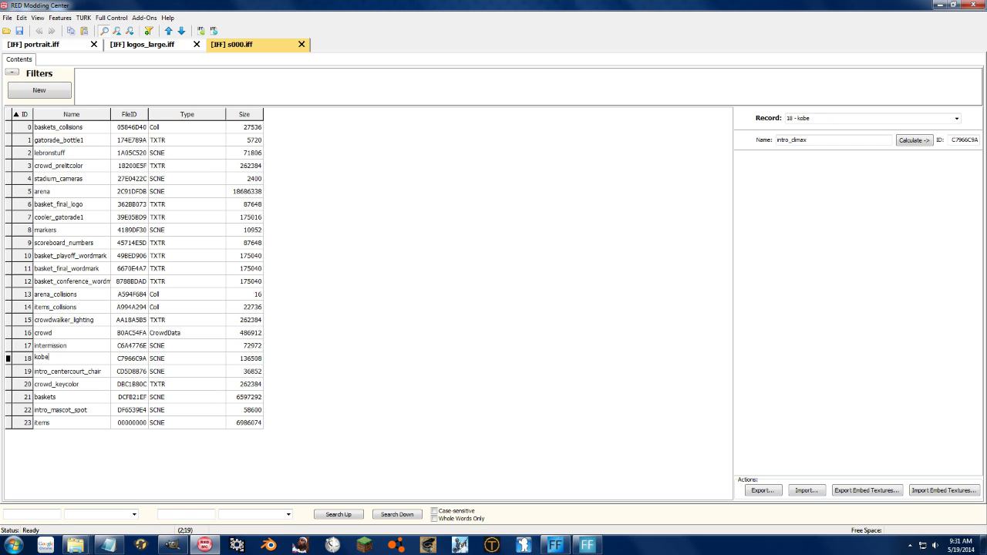
key(Return)
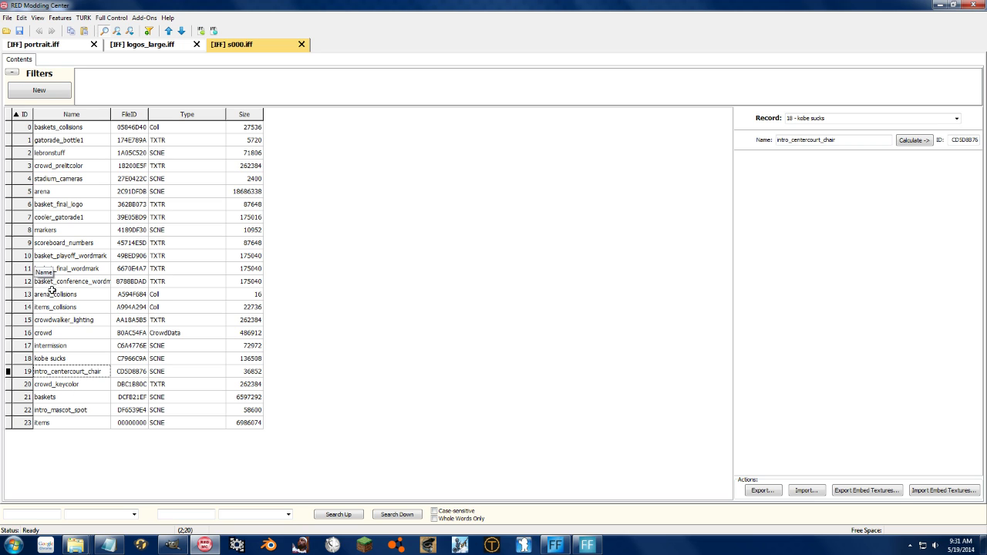
click(57, 359)
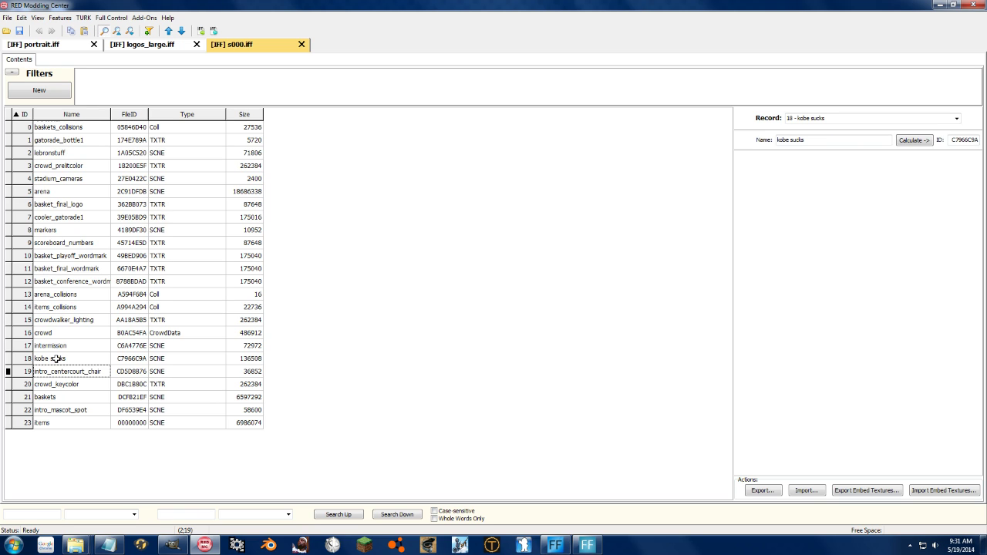